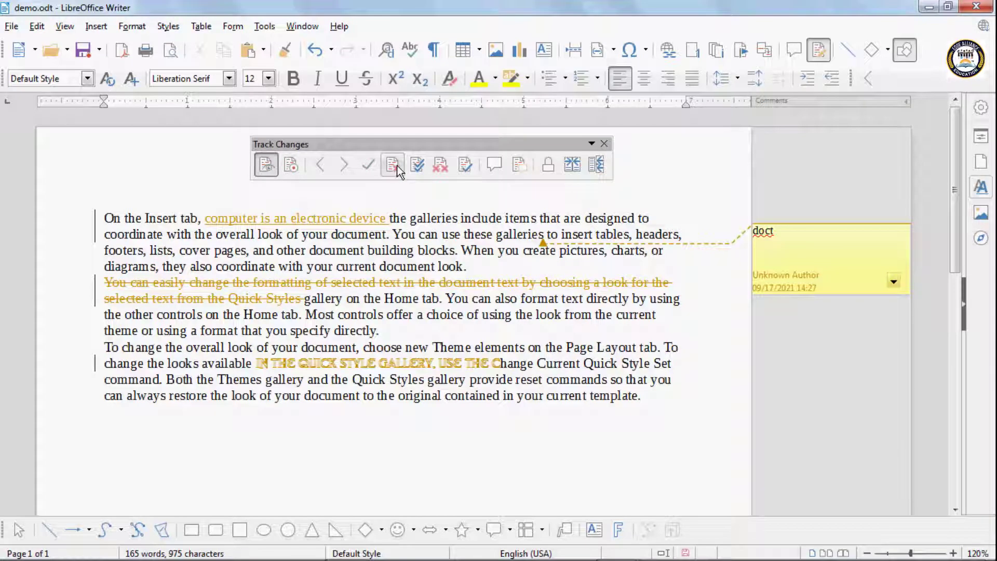
# Reject all tracked changes in the document and clear the direct formatting from all of its text
pyautogui.click(439, 166)
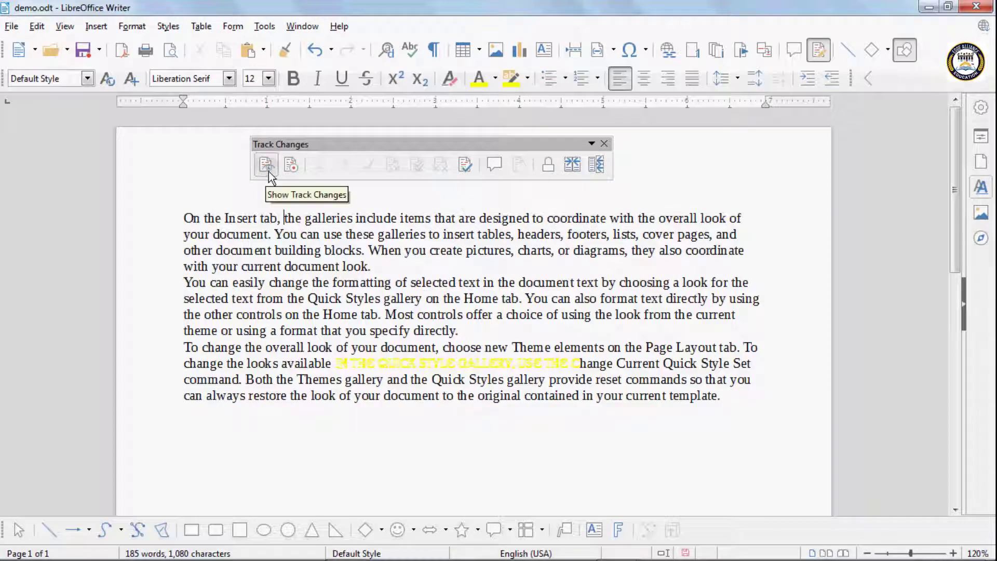
pyautogui.click(604, 143)
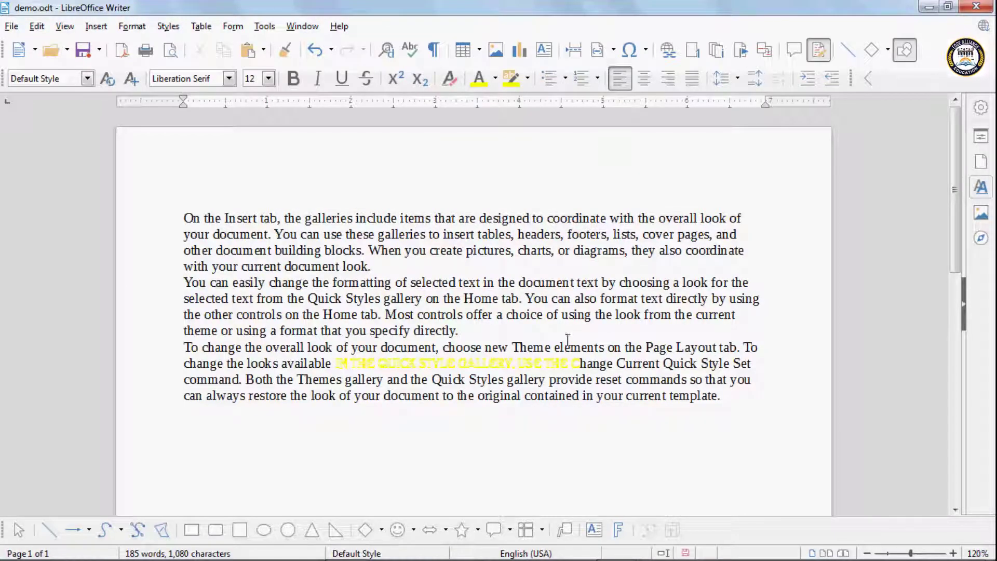
pyautogui.hotkey('ctrl', 'a')
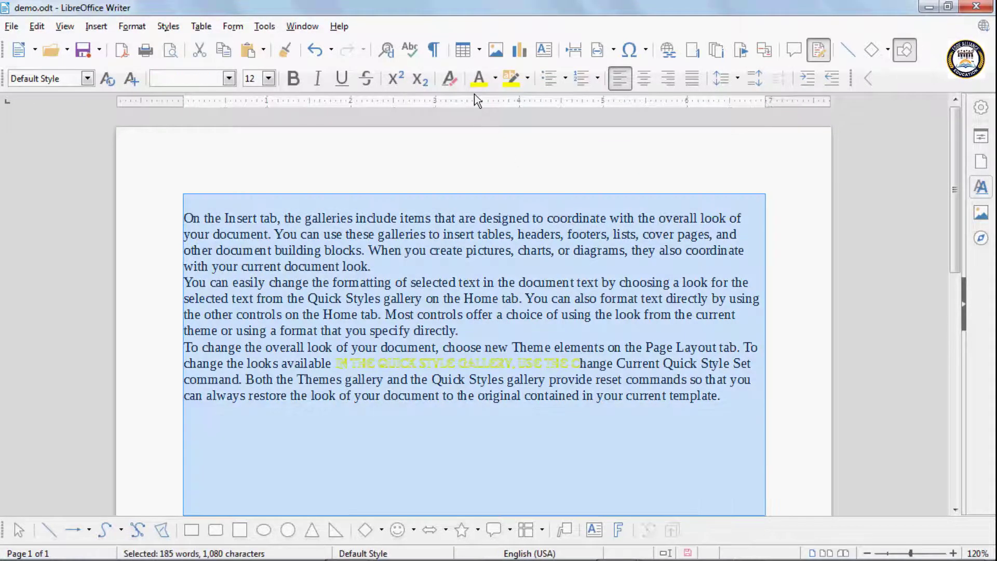
pyautogui.click(449, 79)
pyautogui.click(474, 265)
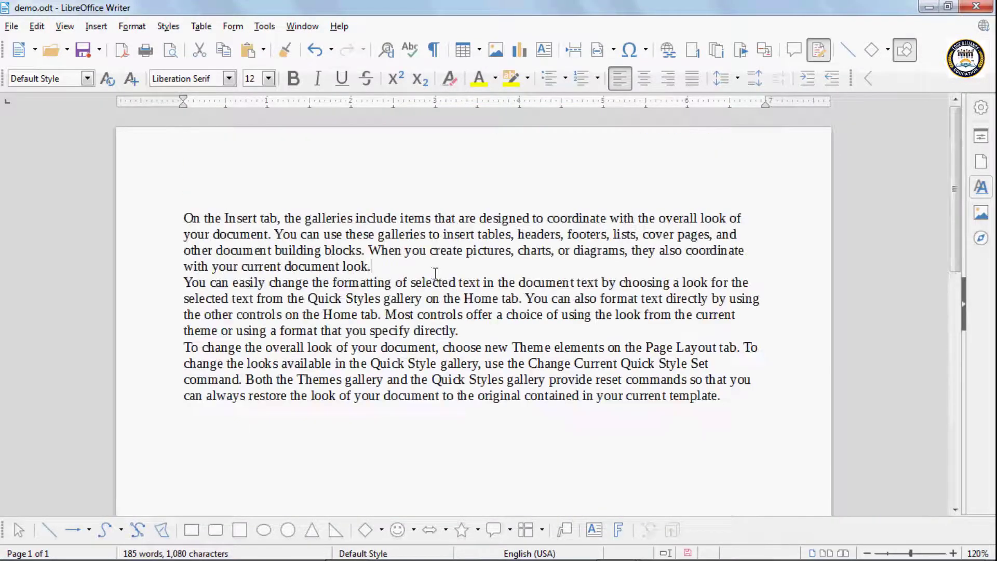
pyautogui.click(819, 50)
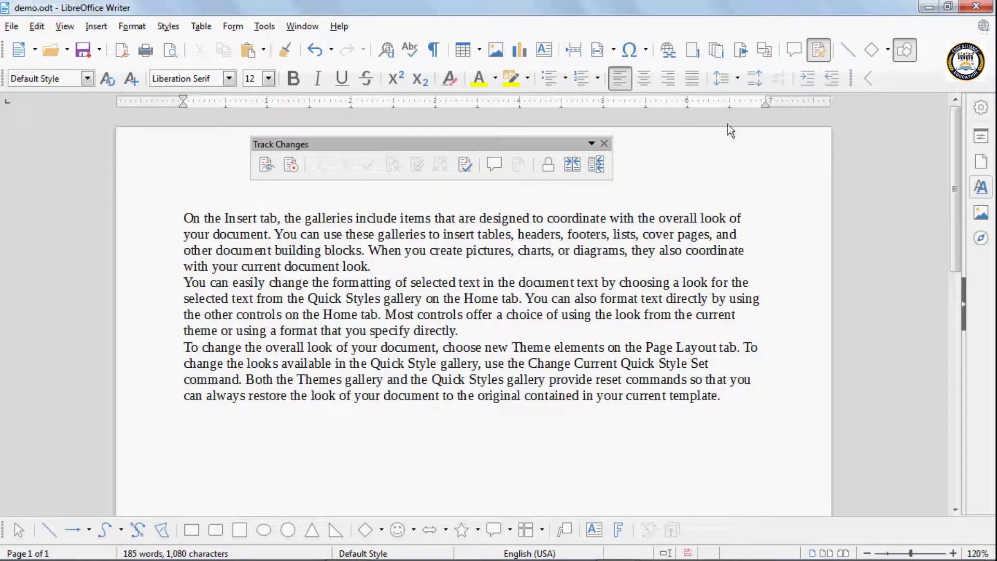
pyautogui.click(604, 143)
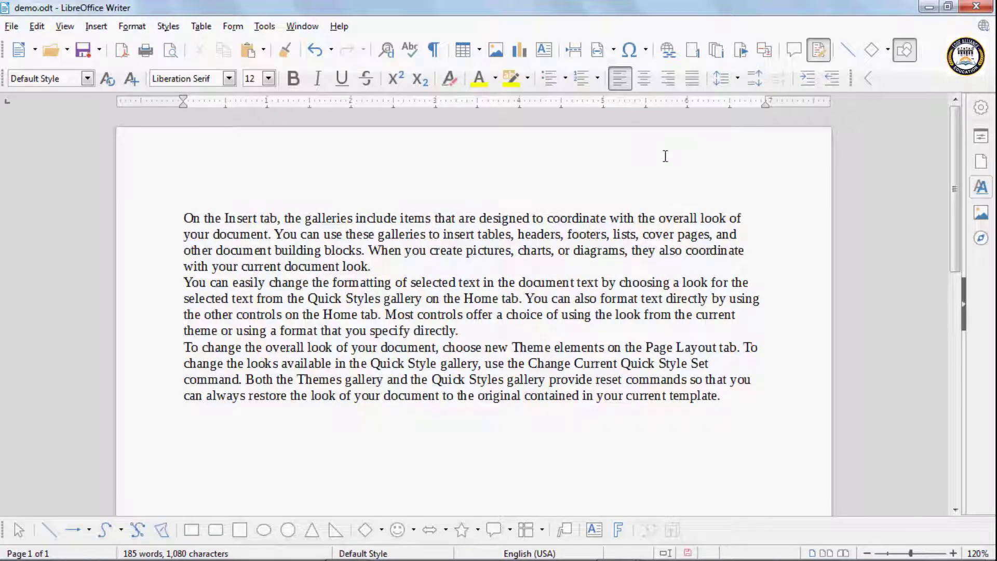
pyautogui.click(736, 234)
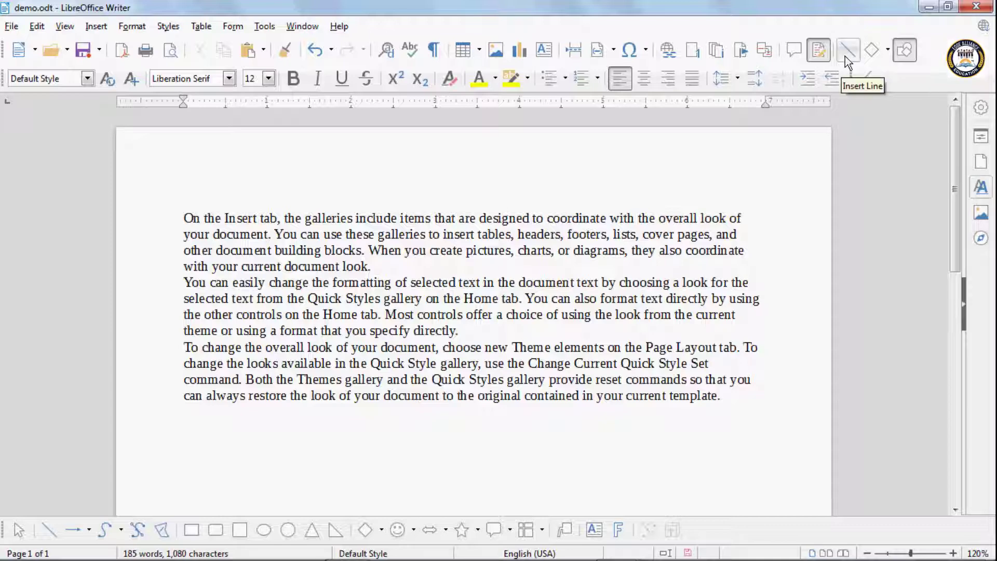
# Add about 15 empty lines after the last paragraph and hide the drawing toolbar
pyautogui.click(741, 397)
pyautogui.press('Return')
pyautogui.press('Return')
pyautogui.press('Return')
pyautogui.press('Return')
pyautogui.press('Return')
pyautogui.press('Return')
pyautogui.press('Return')
pyautogui.press('Return')
pyautogui.press('Return')
pyautogui.press('Return')
pyautogui.press('Return')
pyautogui.press('Return')
pyautogui.press('Return')
pyautogui.press('Return')
pyautogui.press('Return')
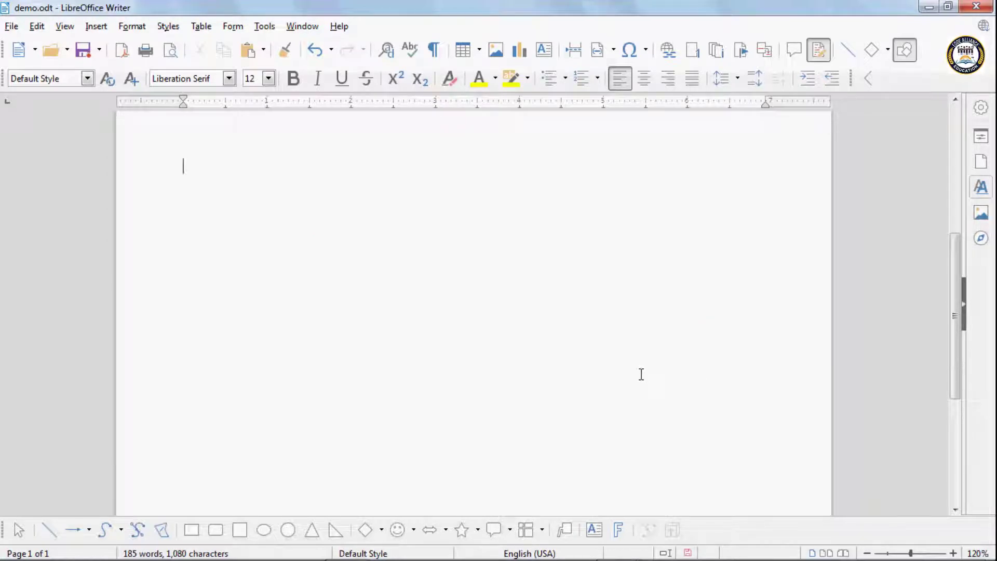
pyautogui.click(905, 52)
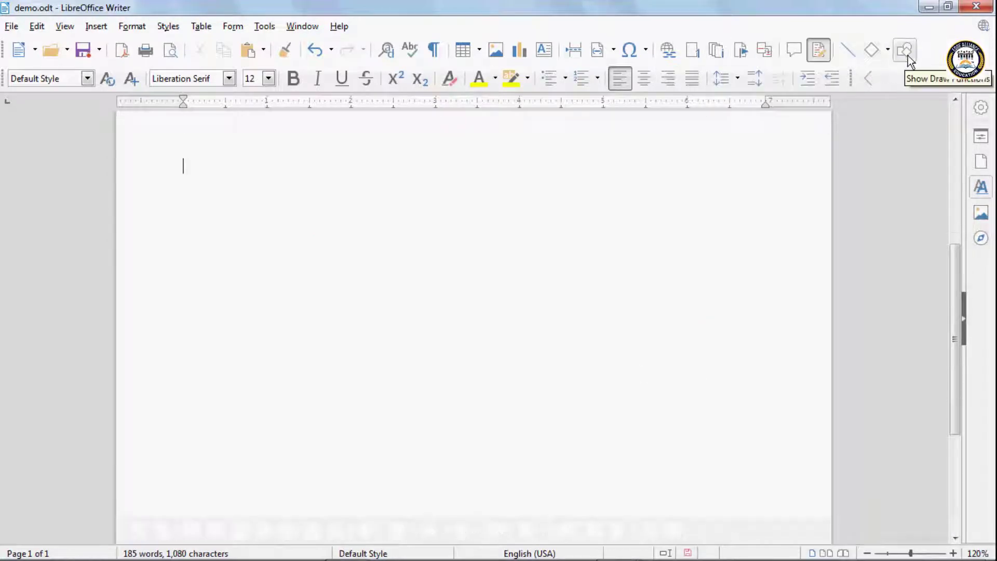
pyautogui.click(850, 54)
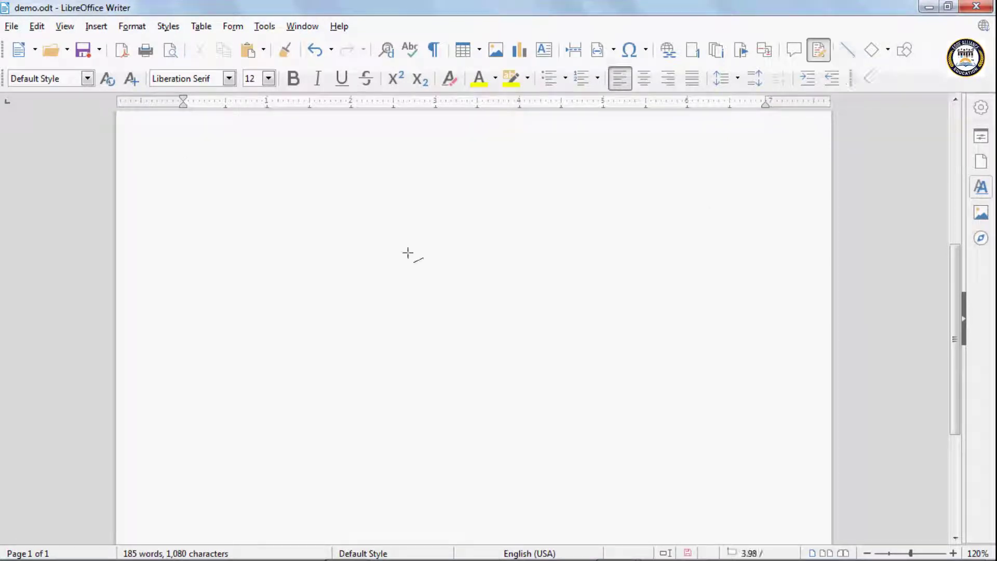
pyautogui.moveTo(185, 263); pyautogui.dragTo(740, 260)
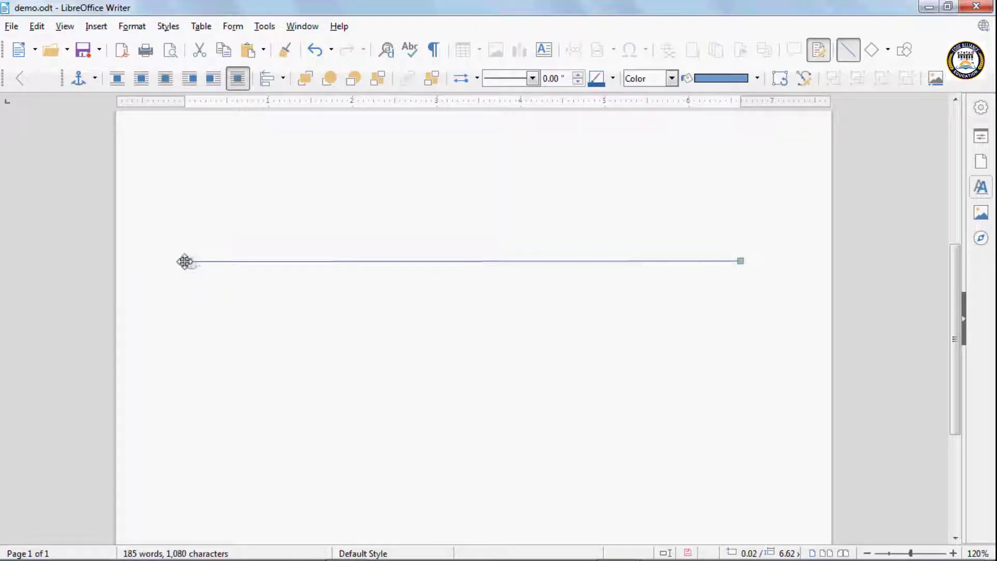
pyautogui.moveTo(187, 265); pyautogui.dragTo(168, 262)
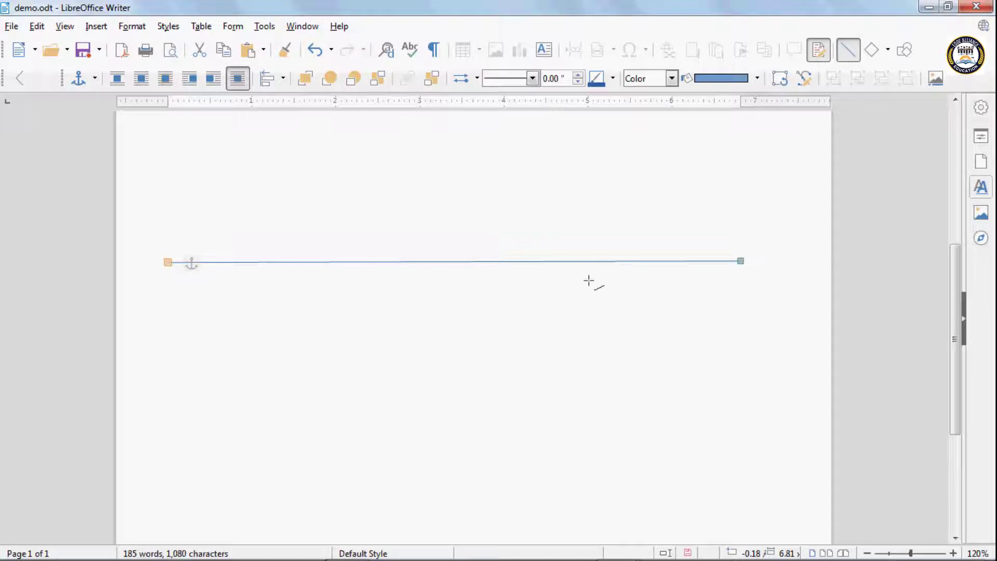
pyautogui.press('Delete')
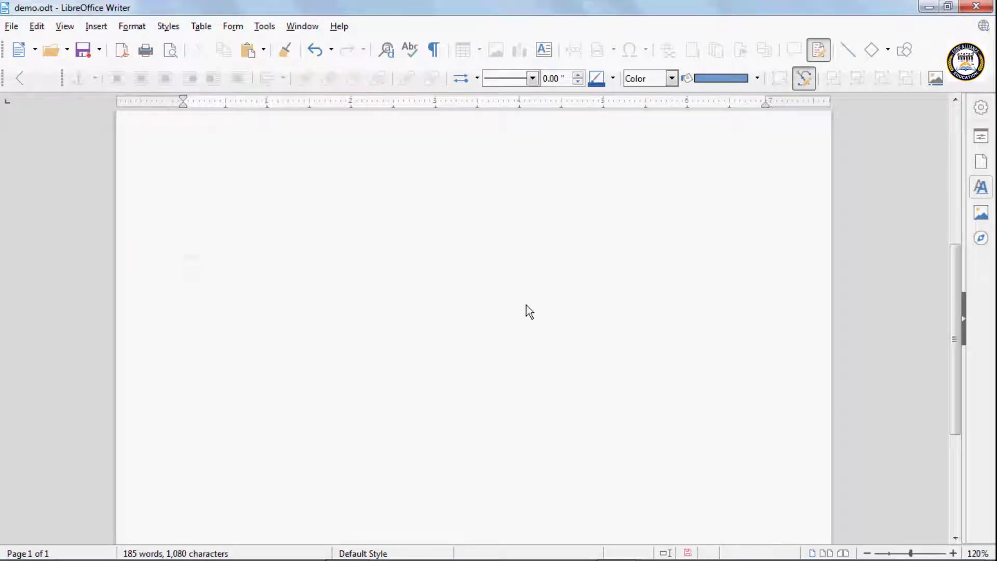
# Draw a nearly horizontal line across the blank area and, with point editing on, extend its right endpoint to about 6.65" wide
pyautogui.click(848, 50)
pyautogui.moveTo(197, 259); pyautogui.dragTo(746, 258)
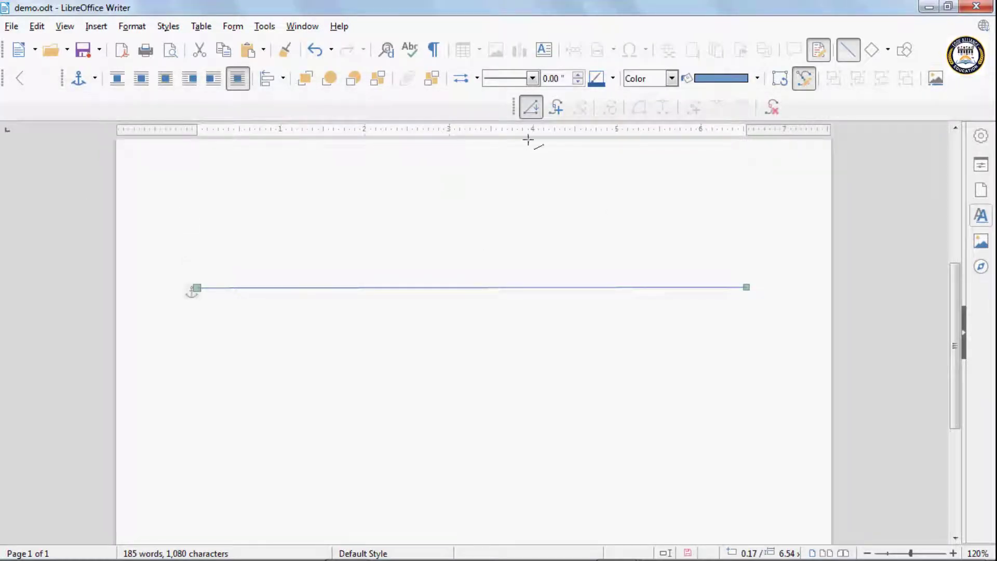
pyautogui.click(806, 81)
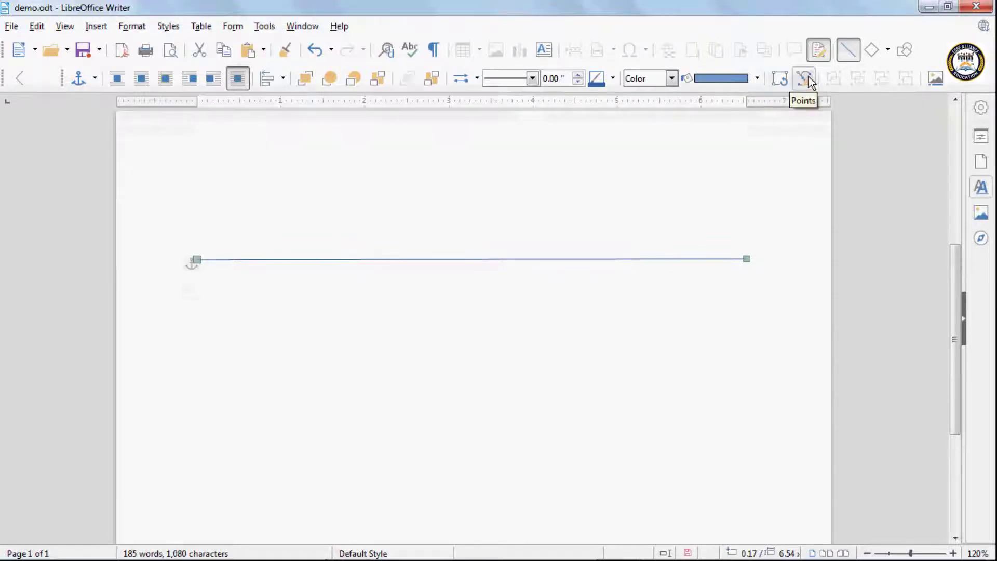
pyautogui.click(806, 78)
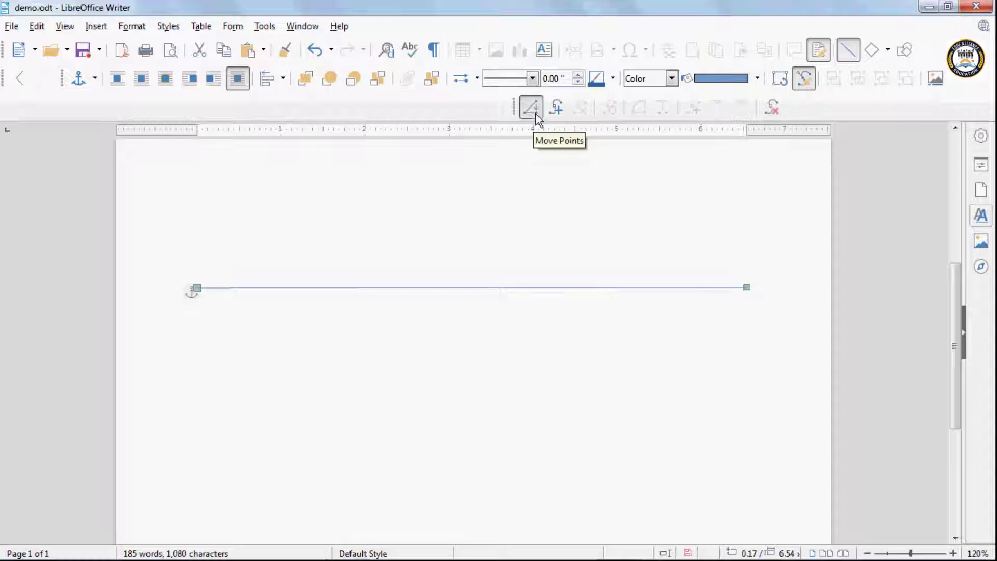
pyautogui.moveTo(743, 292)
pyautogui.mouseDown()
pyautogui.moveTo(473, 287)
pyautogui.moveTo(757, 291)
pyautogui.mouseUp()
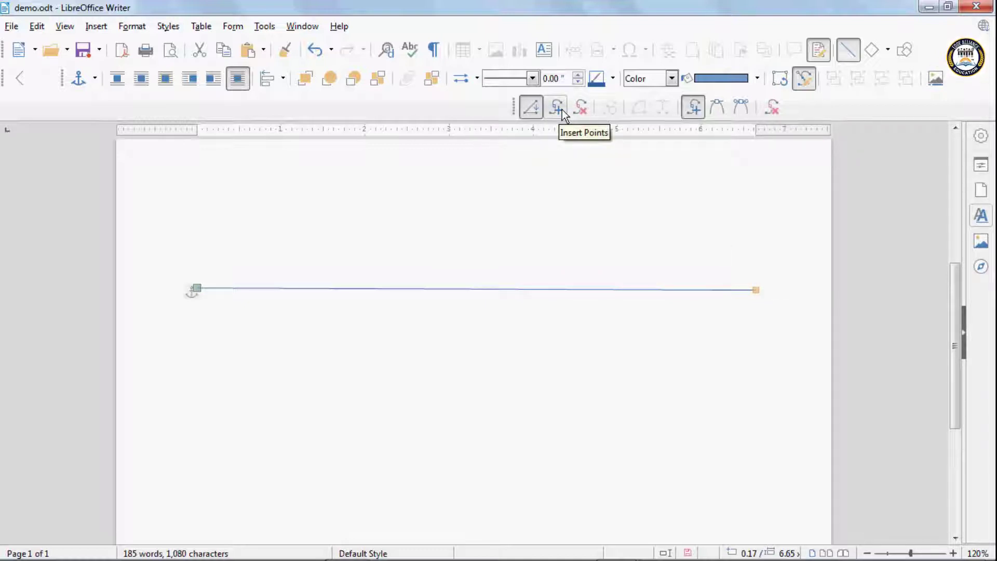
# Insert two points along the line, pulling each one downward so the line bends into three segments
pyautogui.click(556, 107)
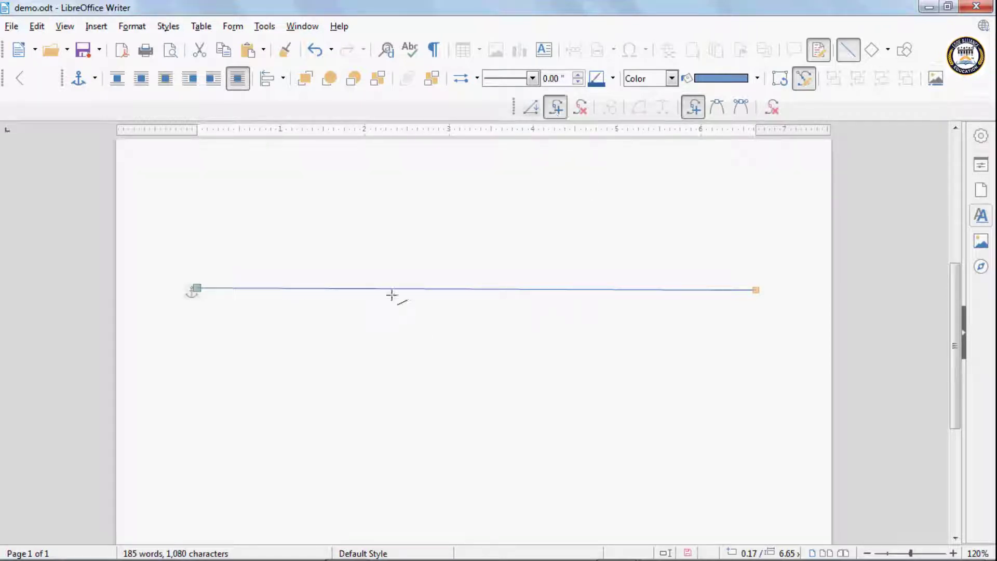
pyautogui.click(413, 293)
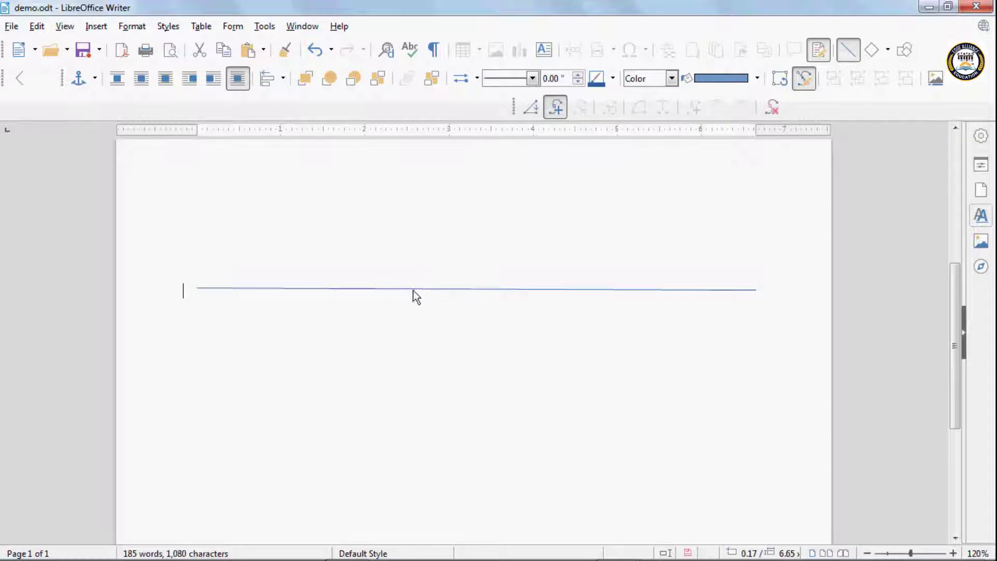
pyautogui.click(413, 260)
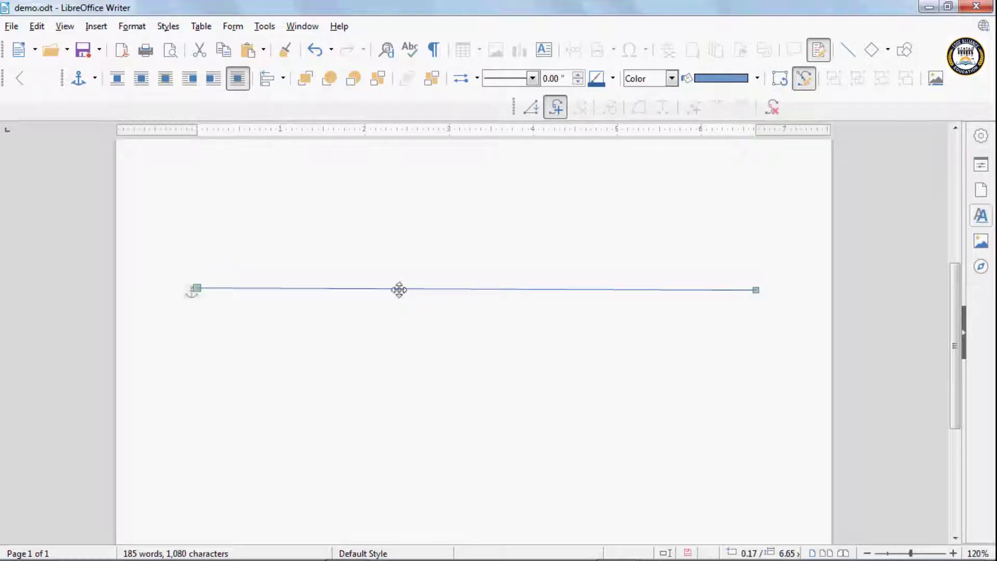
pyautogui.moveTo(383, 289); pyautogui.dragTo(386, 306)
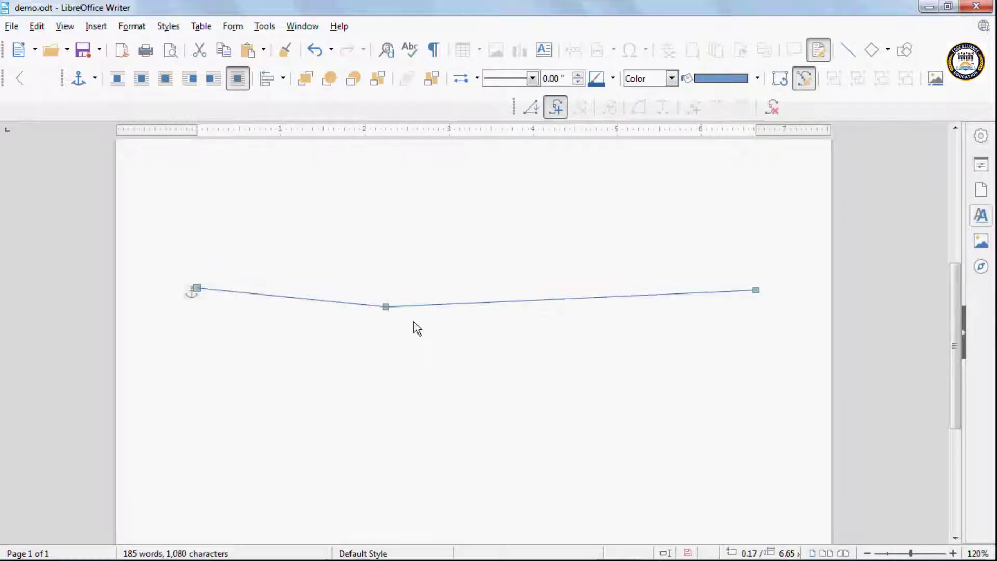
pyautogui.moveTo(541, 300); pyautogui.dragTo(550, 338)
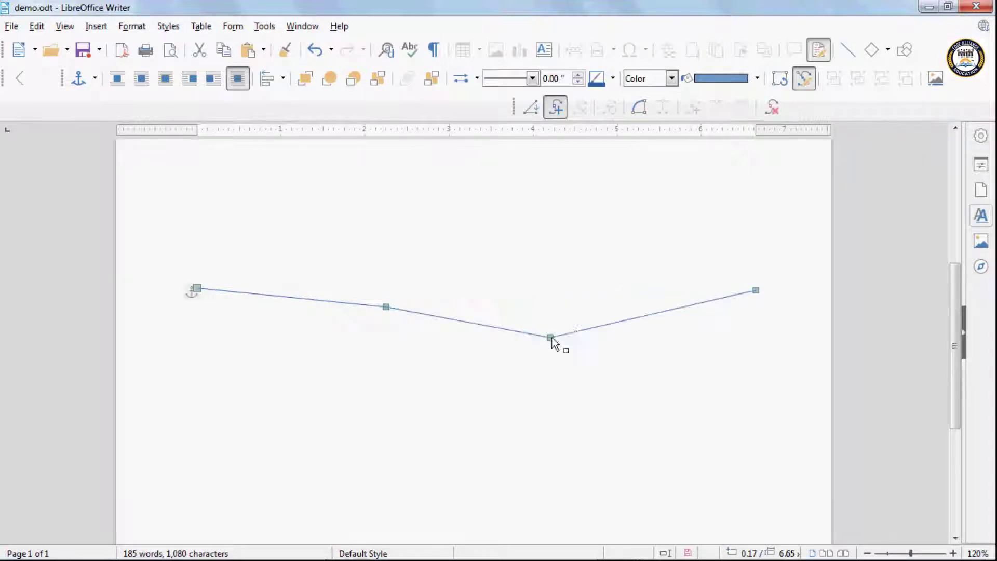
# Close the bent line into a filled shape and delete its left intermediate point to leave a triangle
pyautogui.click(637, 110)
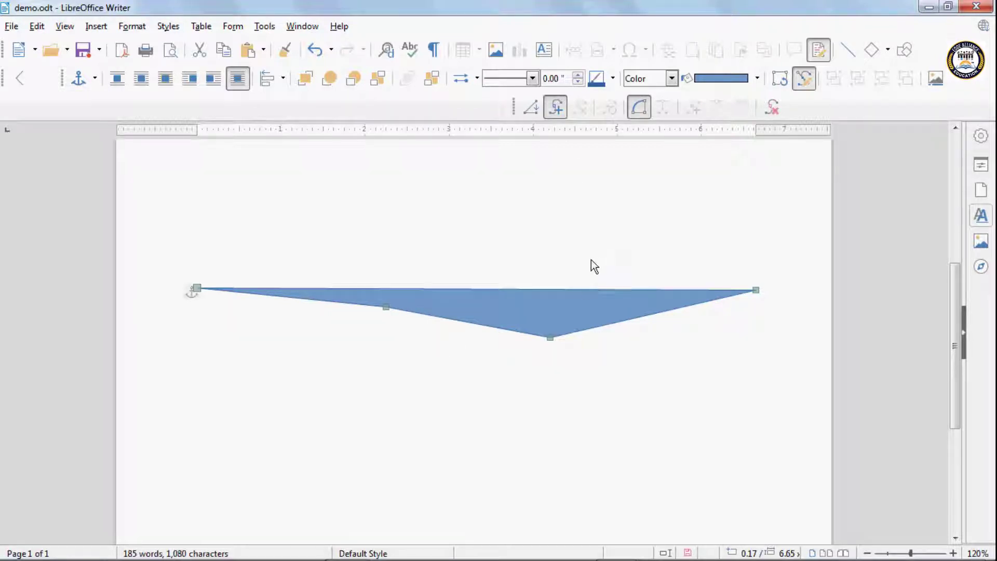
pyautogui.click(550, 340)
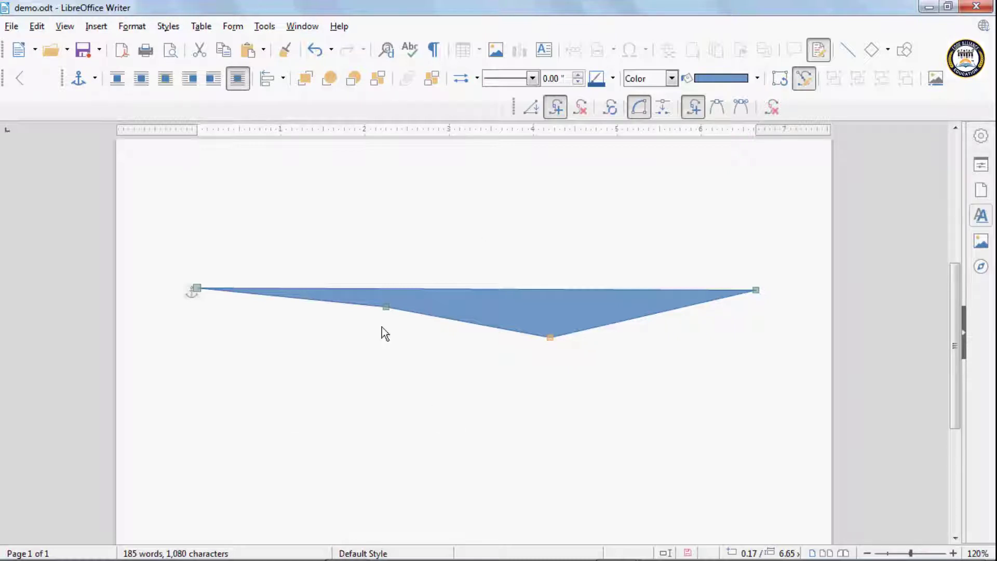
pyautogui.click(580, 110)
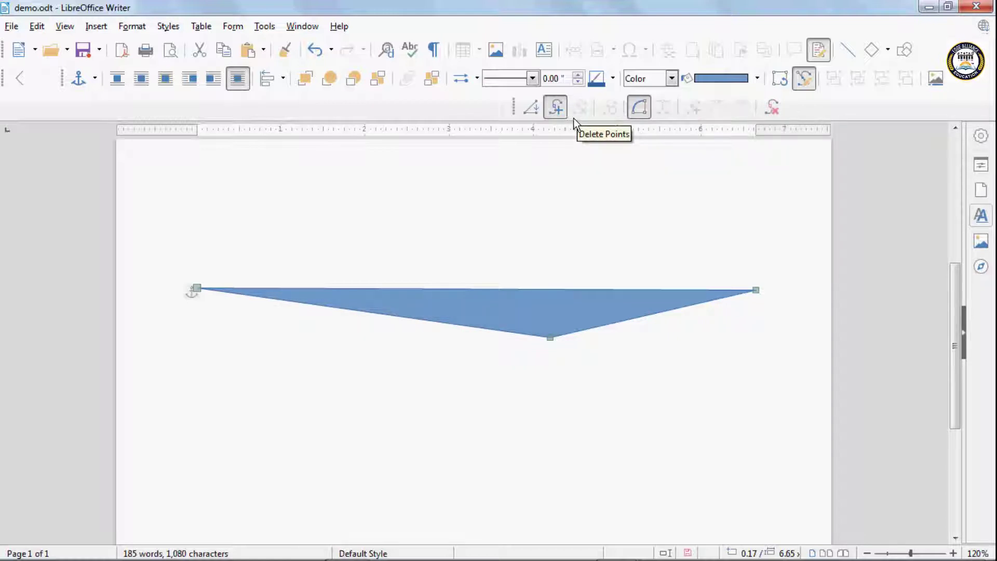
# Convert the triangle's lower right edge to a curve and adjust the handles at both its ends to form a deep downward bulge
pyautogui.click(548, 321)
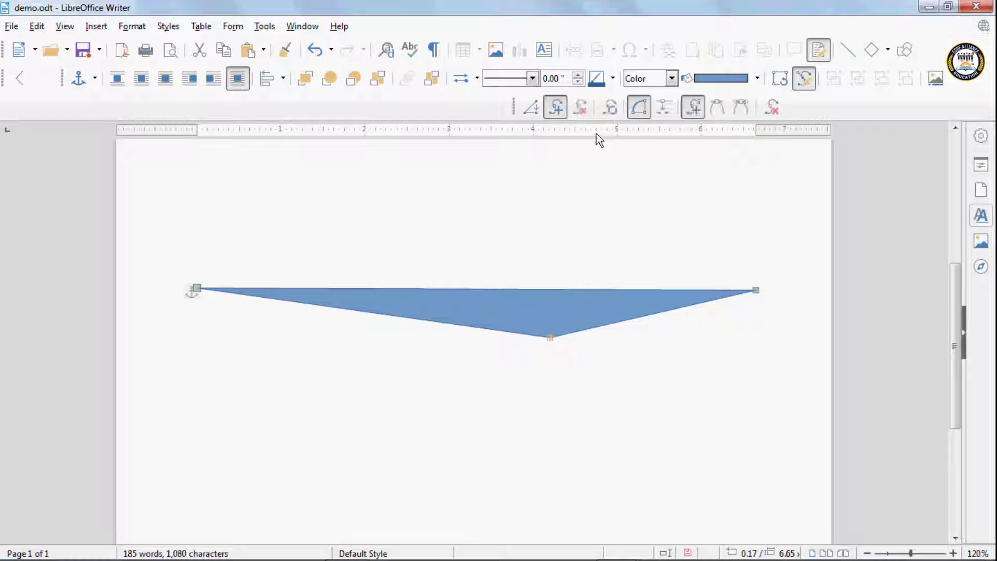
pyautogui.click(611, 111)
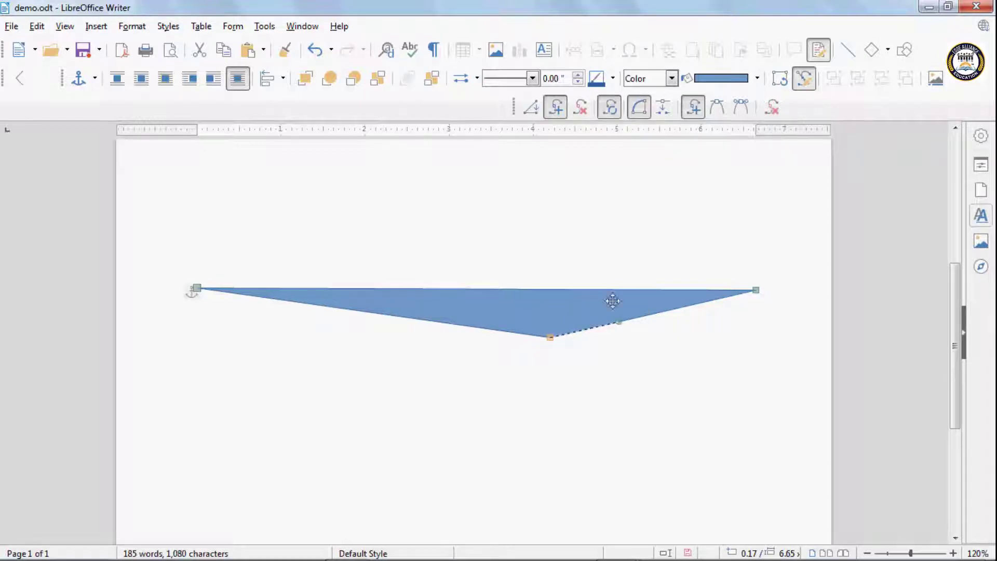
pyautogui.moveTo(618, 323); pyautogui.dragTo(649, 386)
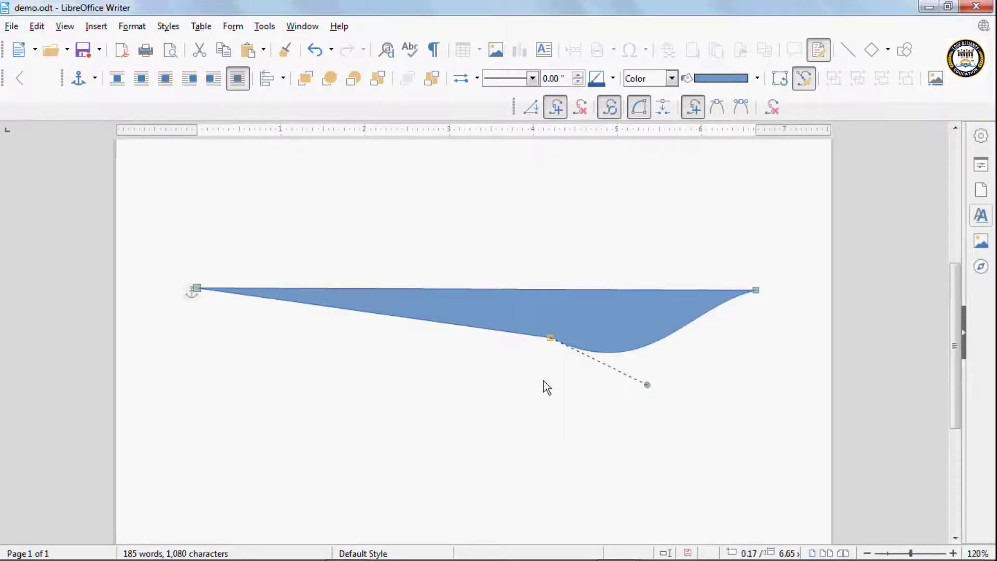
pyautogui.moveTo(647, 384); pyautogui.dragTo(659, 430)
pyautogui.click(756, 291)
pyautogui.moveTo(696, 314); pyautogui.dragTo(730, 328)
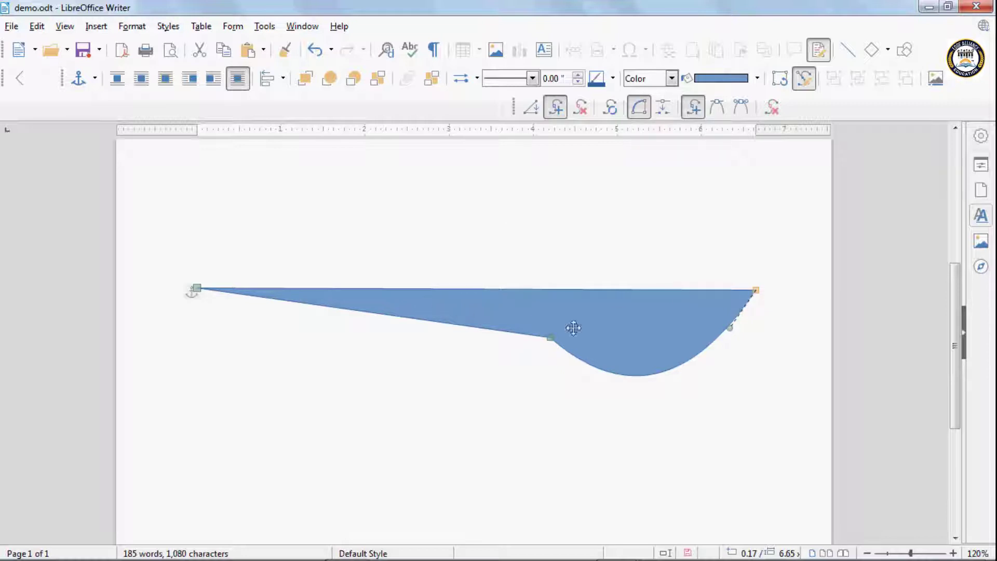
# Split the shape's outline at its right corner and insert extra points along the lower edge on both sides of the bottom corner
pyautogui.click(665, 107)
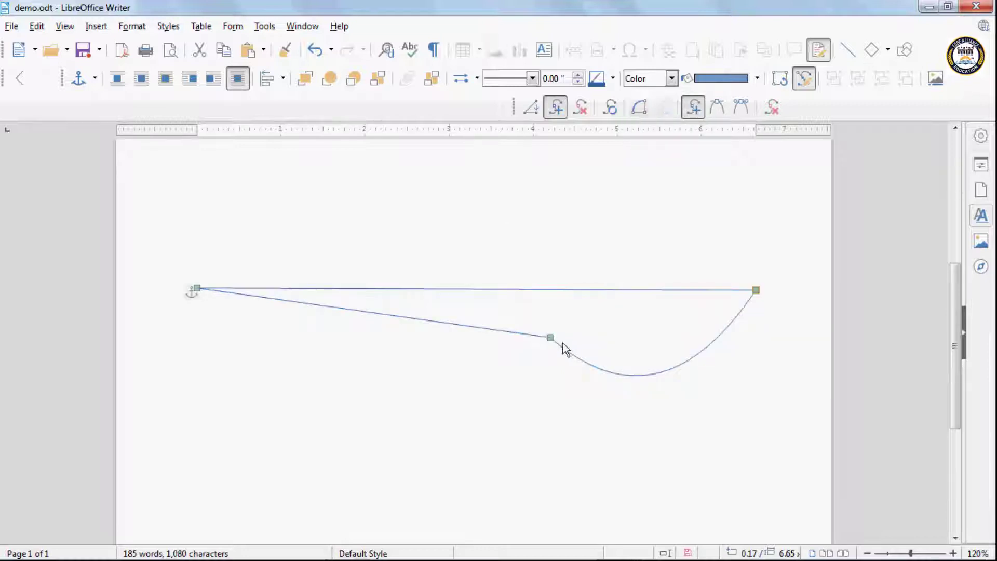
pyautogui.moveTo(560, 346); pyautogui.dragTo(572, 371)
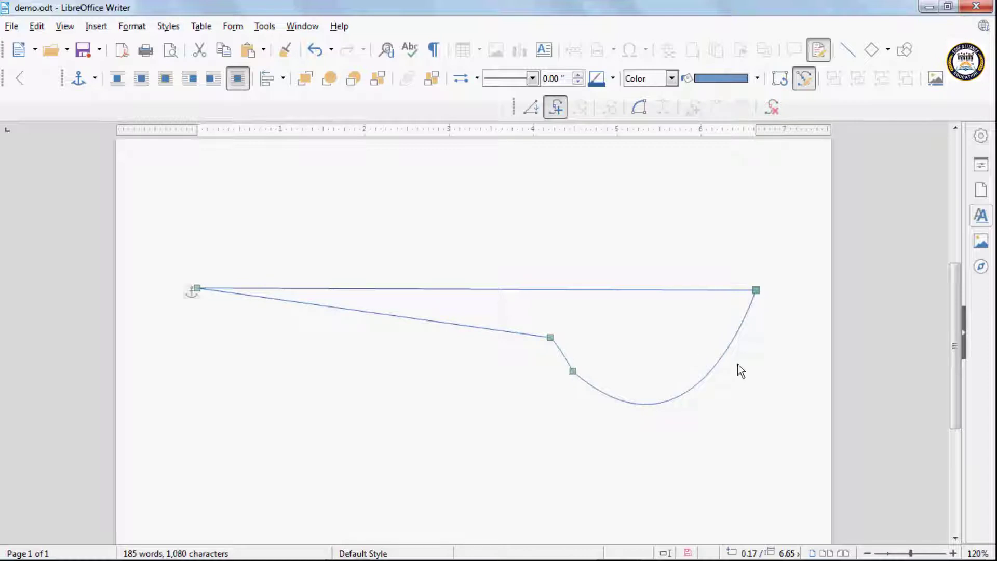
pyautogui.moveTo(527, 333); pyautogui.dragTo(468, 336)
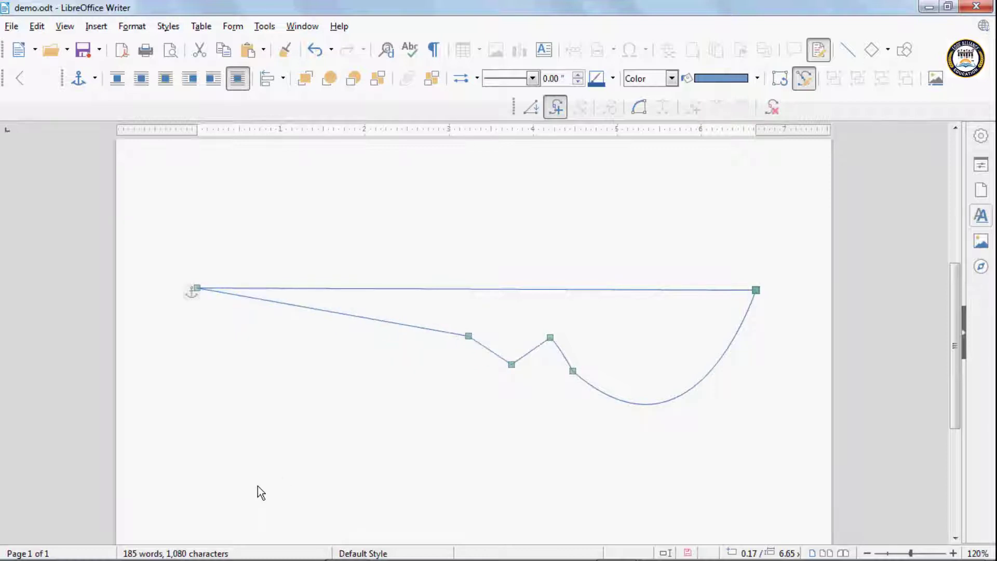
# Undo the outline split and the points inserted along the lower edge
pyautogui.hotkey('ctrl', 'z')
pyautogui.hotkey('ctrl', 'z')
pyautogui.hotkey('ctrl', 'z')
pyautogui.hotkey('ctrl', 'z')
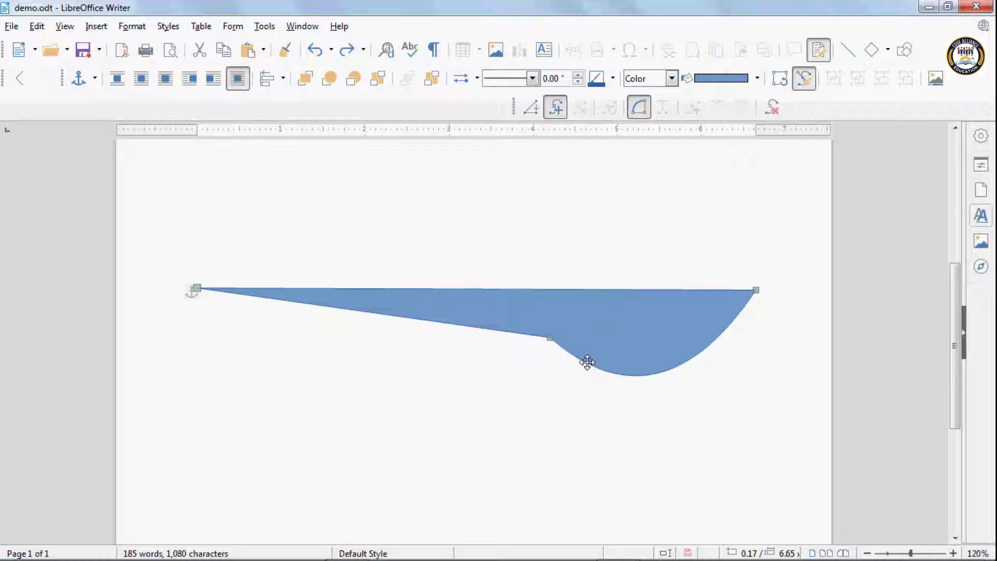
# Apply a smooth transition to the lower corner point and pull its curve handle slightly further down
pyautogui.click(550, 338)
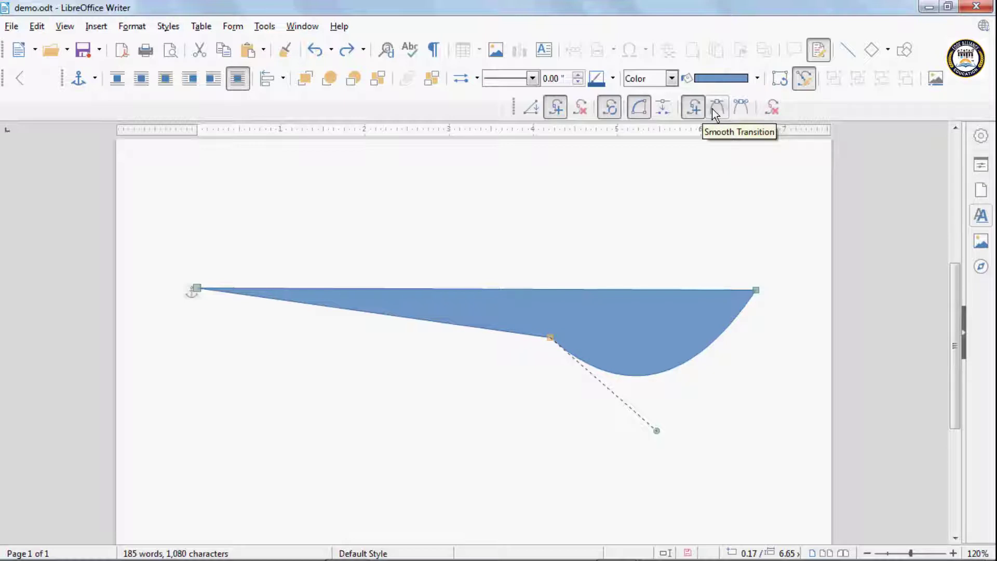
pyautogui.click(714, 109)
pyautogui.moveTo(676, 399); pyautogui.dragTo(660, 440)
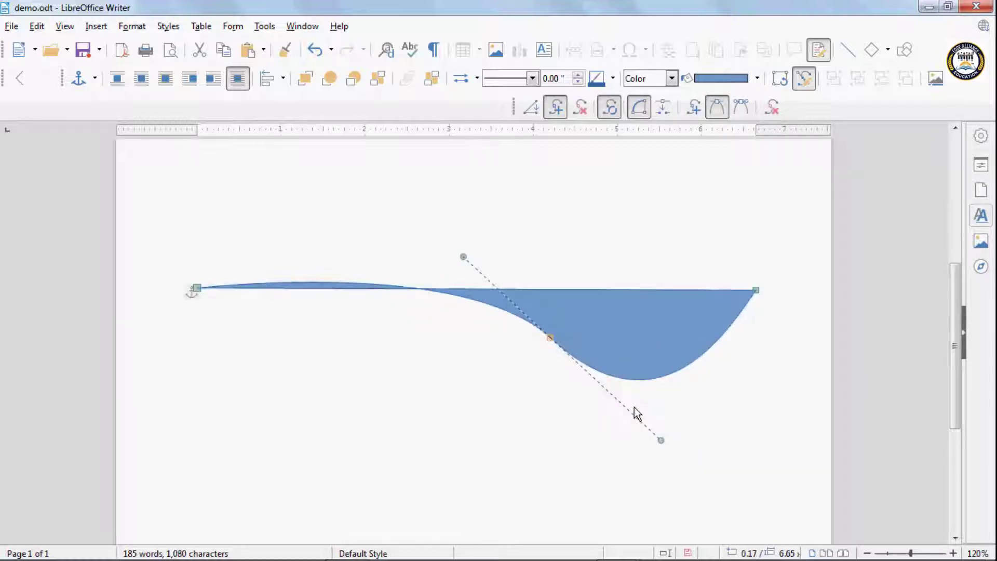
# Swing the lower point's curve handle downward, apply a symmetric transition, and reshape the curve by moving the point and its handle
pyautogui.moveTo(462, 256); pyautogui.dragTo(481, 361)
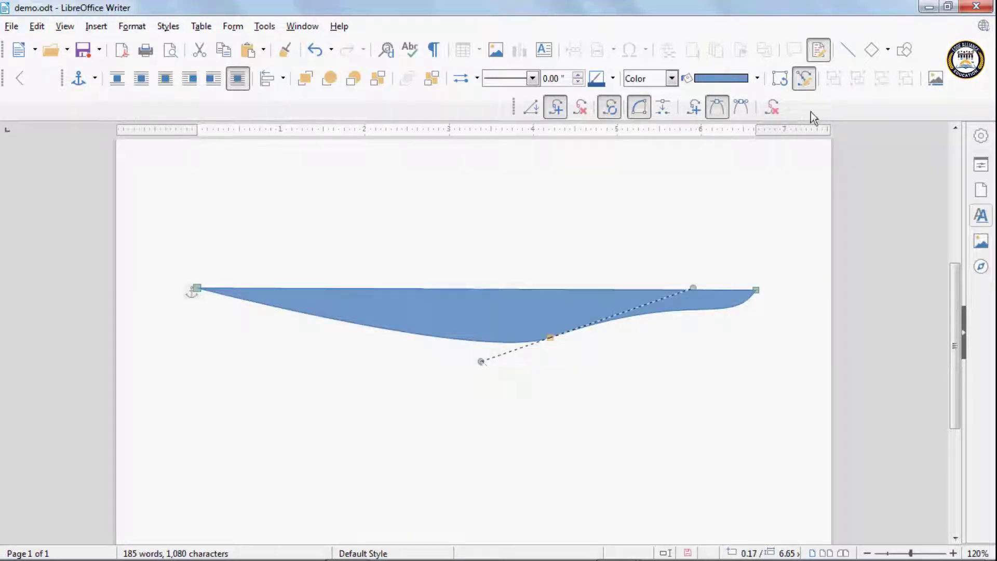
pyautogui.click(741, 110)
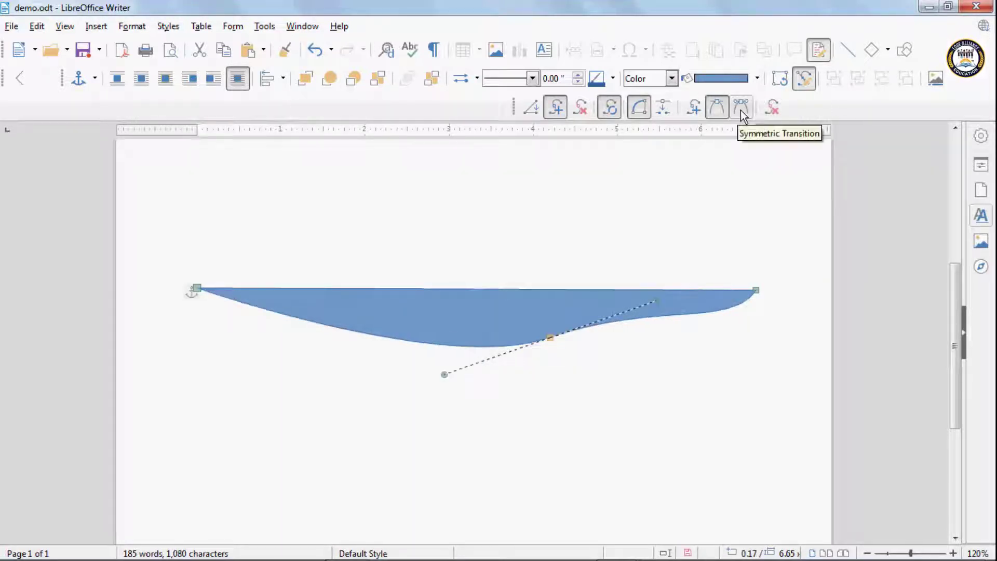
pyautogui.moveTo(550, 338); pyautogui.dragTo(565, 368)
pyautogui.moveTo(673, 335); pyautogui.dragTo(650, 297)
pyautogui.click(491, 260)
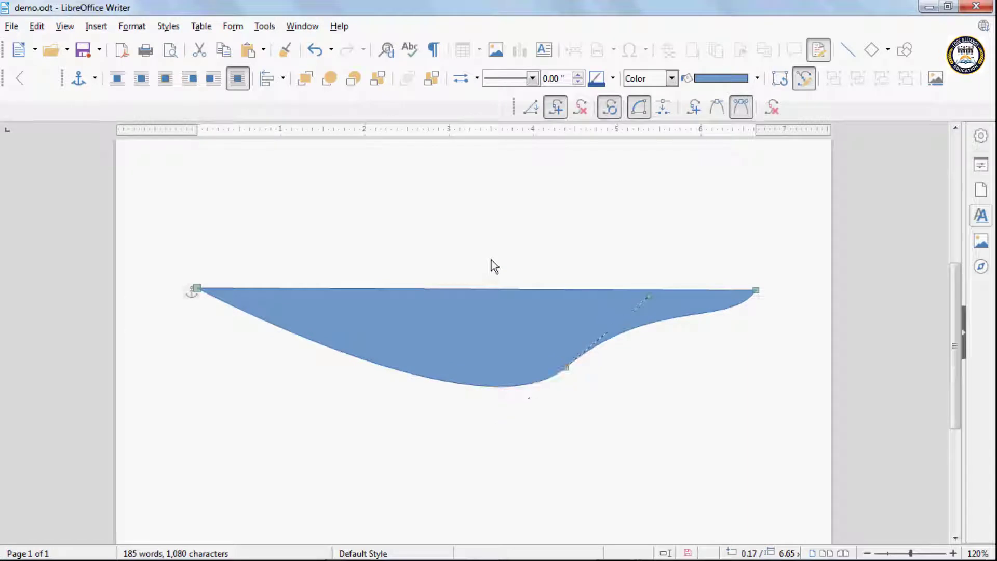
# Delete the curved shape and draw a rectangle about 2.5 inches wide in the empty area of the page
pyautogui.click(405, 323)
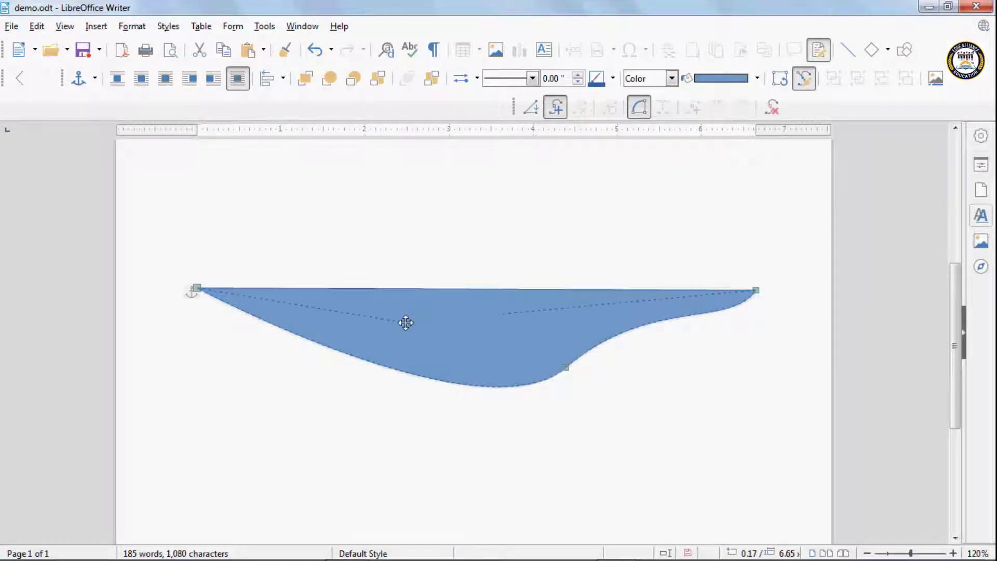
pyautogui.press('Delete')
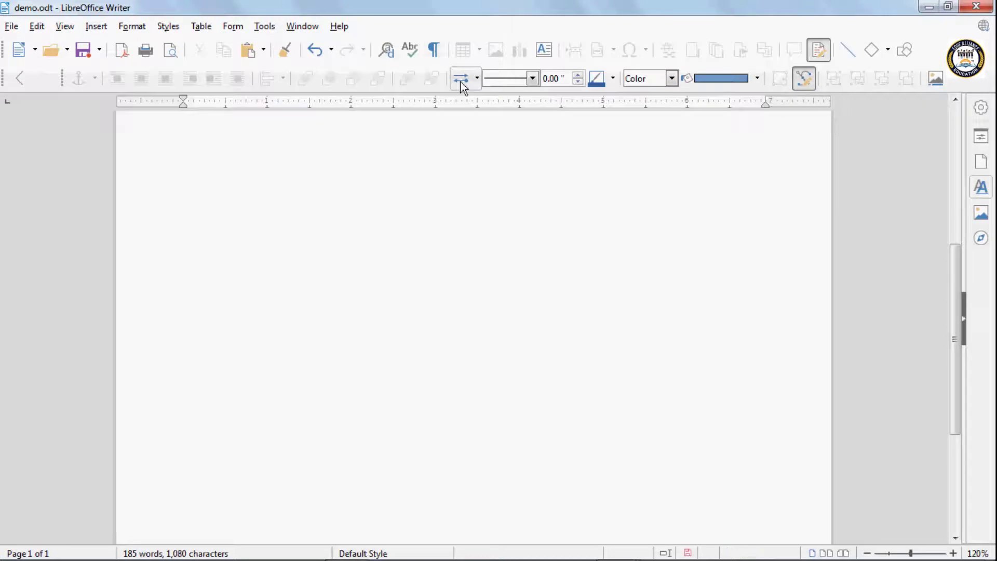
pyautogui.click(888, 52)
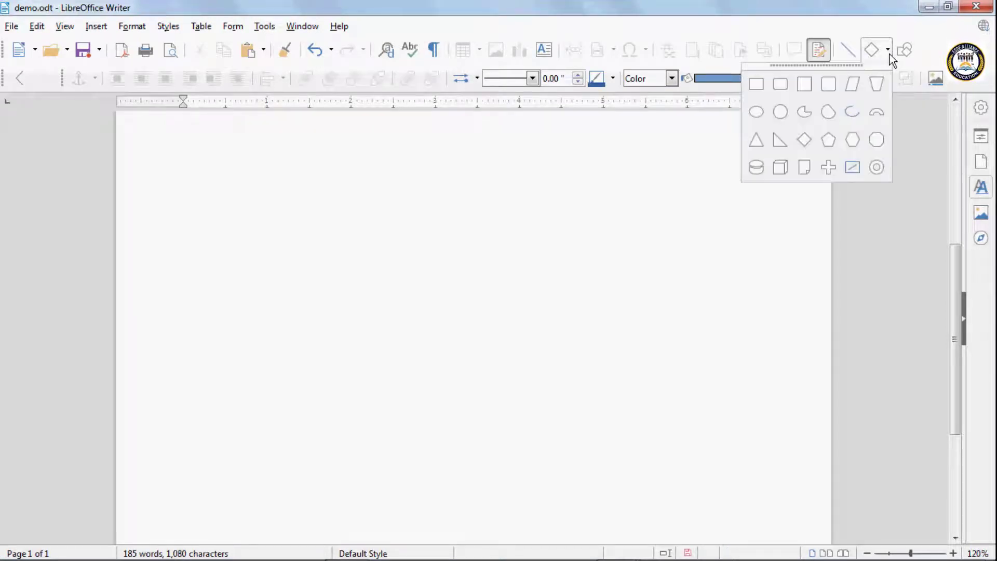
pyautogui.click(759, 82)
pyautogui.moveTo(275, 236); pyautogui.dragTo(485, 373)
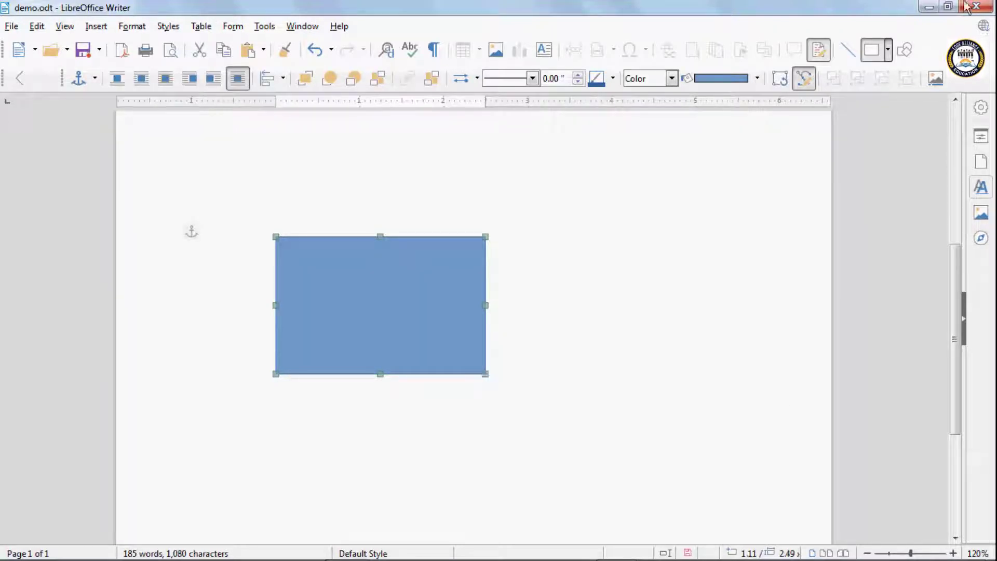
# Resize the rectangle slightly taller, keeping it about 2.5 inches wide, and move it to the lower middle of the page
pyautogui.click(392, 326)
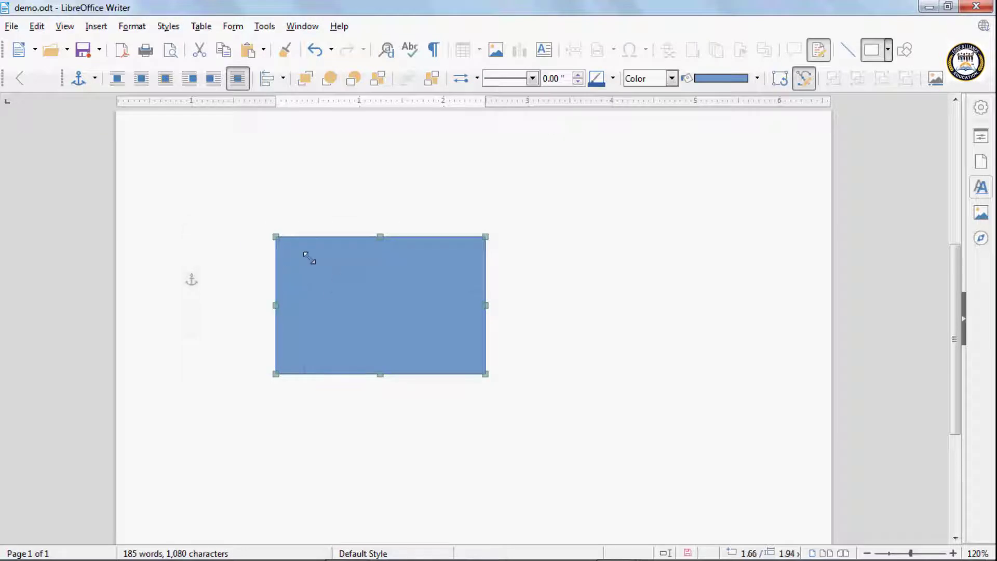
pyautogui.moveTo(309, 250); pyautogui.dragTo(572, 286)
pyautogui.moveTo(582, 323); pyautogui.dragTo(219, 430)
pyautogui.moveTo(258, 374); pyautogui.dragTo(483, 299)
pyautogui.moveTo(438, 323); pyautogui.dragTo(353, 374)
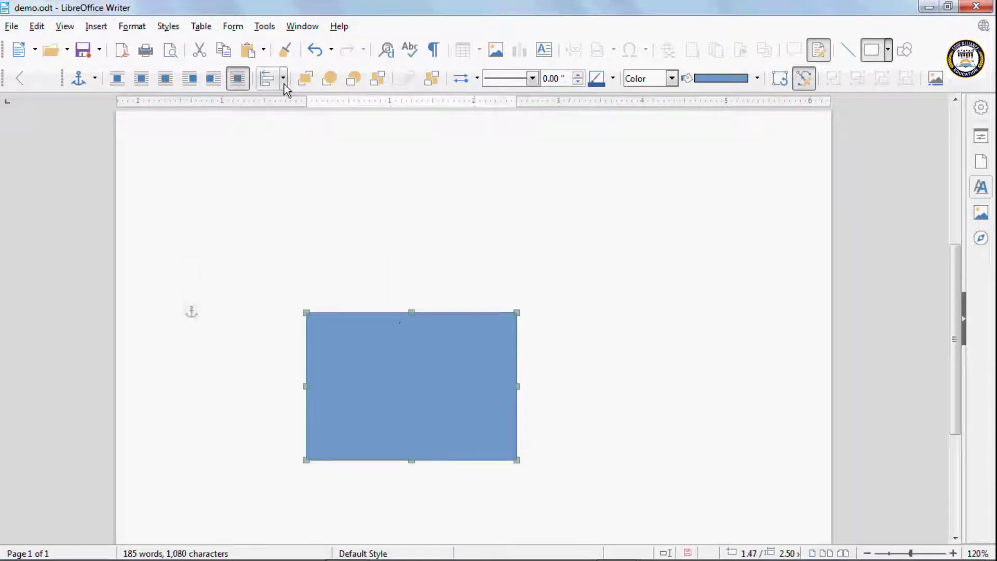
# Align the rectangle horizontally to the left, the center and the right in turn
pyautogui.click(284, 85)
pyautogui.click(266, 111)
pyautogui.click(283, 83)
pyautogui.click(294, 112)
pyautogui.click(283, 80)
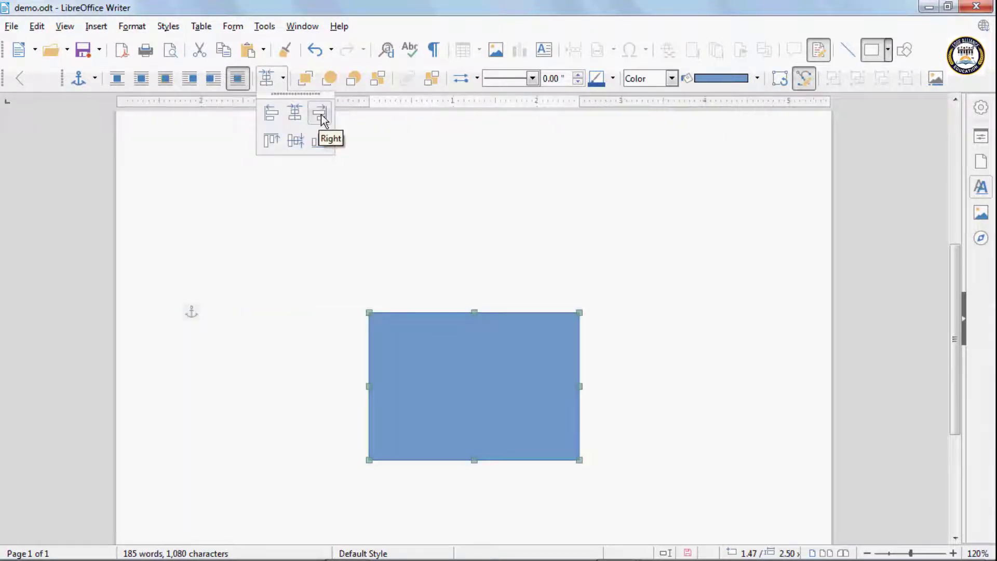
pyautogui.click(323, 118)
# Align the rectangle vertically to the top, center and bottom in turn, and move it back to the middle of the page
pyautogui.click(285, 80)
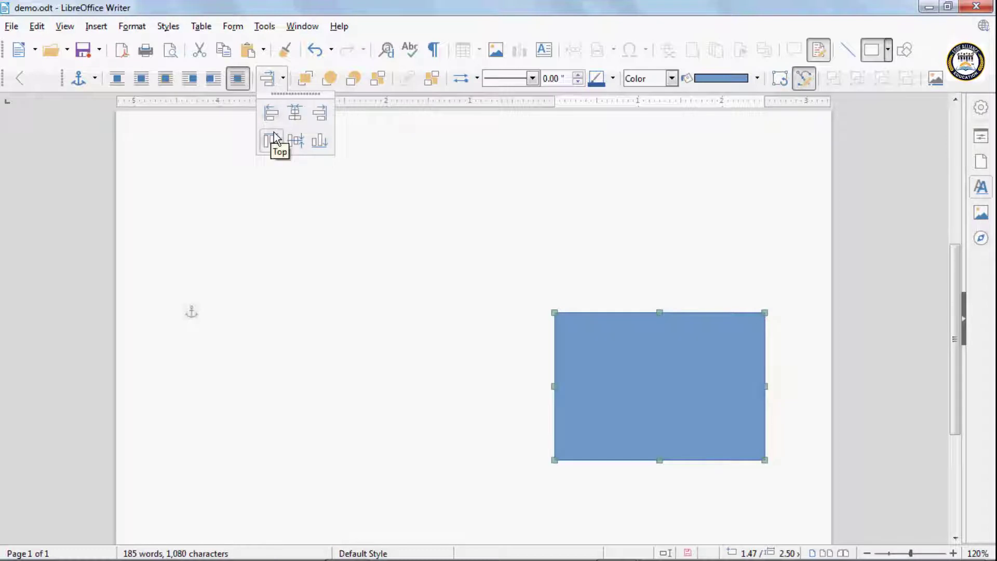
pyautogui.click(274, 138)
pyautogui.click(284, 80)
pyautogui.click(295, 140)
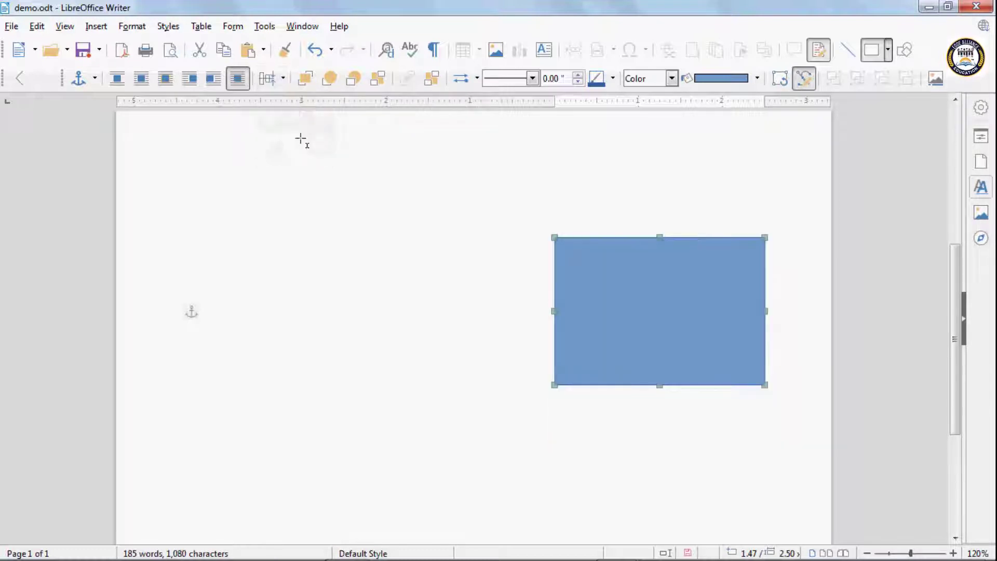
pyautogui.click(282, 81)
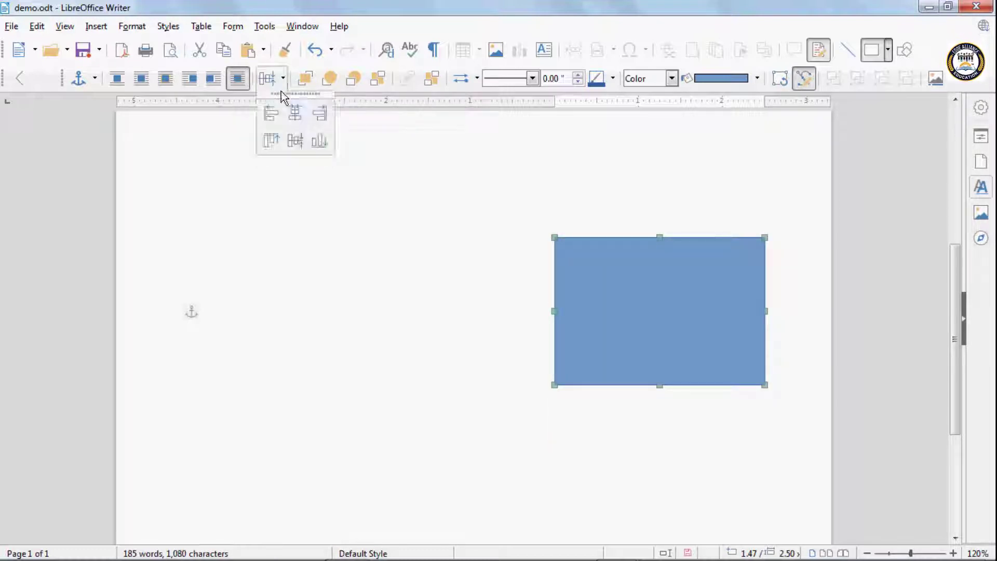
pyautogui.click(317, 139)
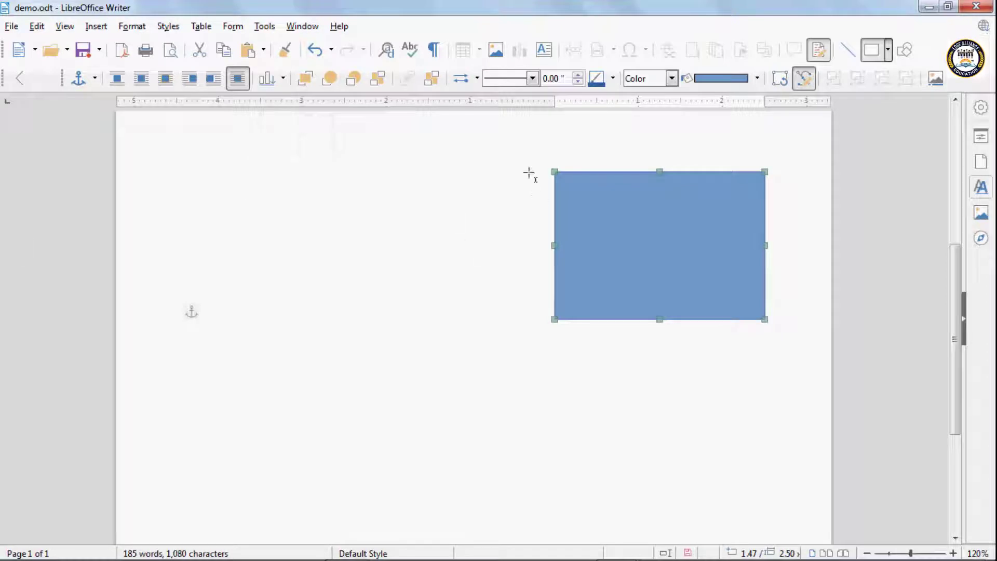
pyautogui.moveTo(649, 192); pyautogui.dragTo(441, 351)
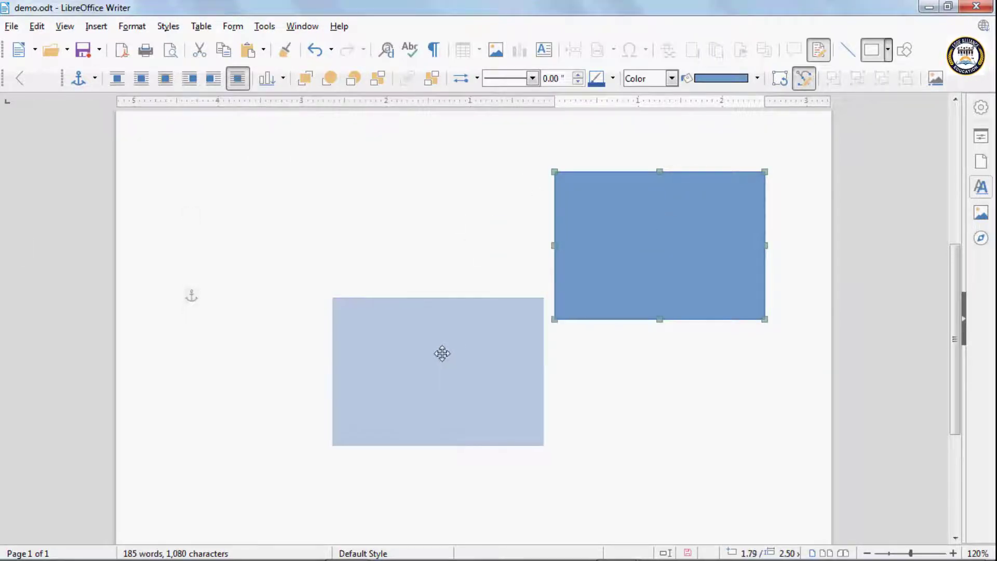
# Give the rectangle a continuous outline with a line width of 0.14" in orange-red
pyautogui.click(533, 79)
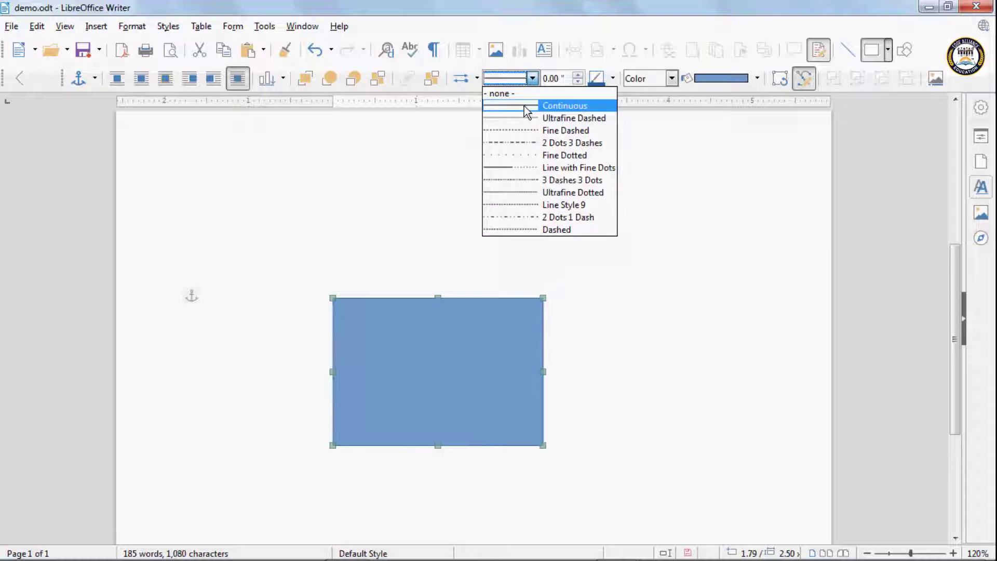
pyautogui.click(524, 106)
pyautogui.click(577, 76)
pyautogui.click(577, 75)
pyautogui.click(577, 76)
pyautogui.click(578, 76)
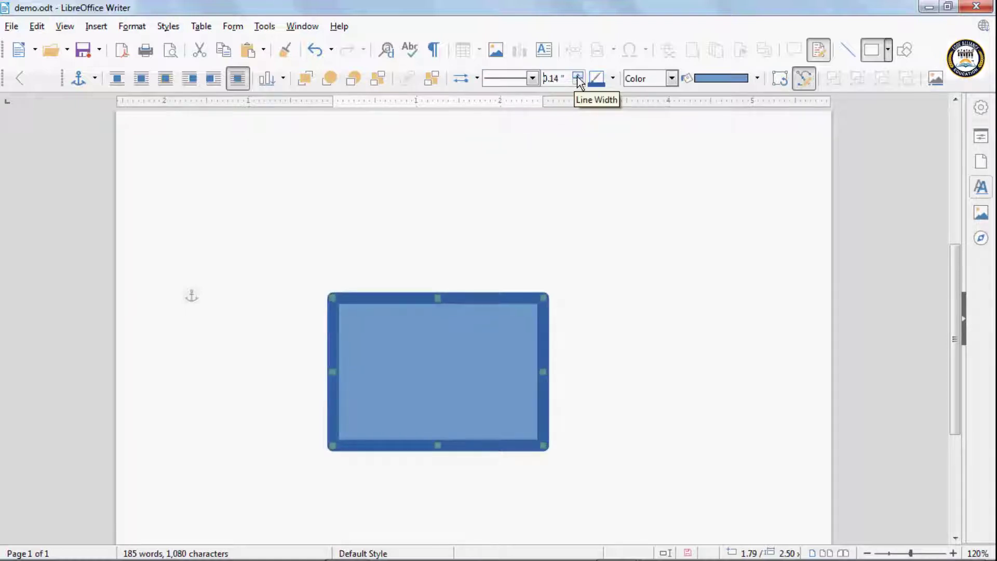
pyautogui.click(613, 78)
pyautogui.click(645, 281)
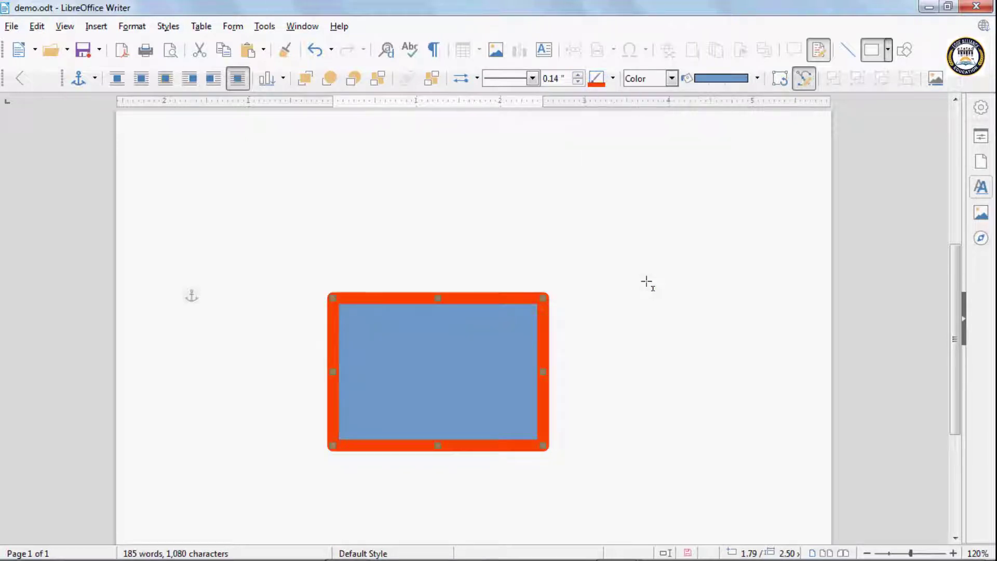
# Fill the rectangle with solid yellow using the Color fill type
pyautogui.click(671, 81)
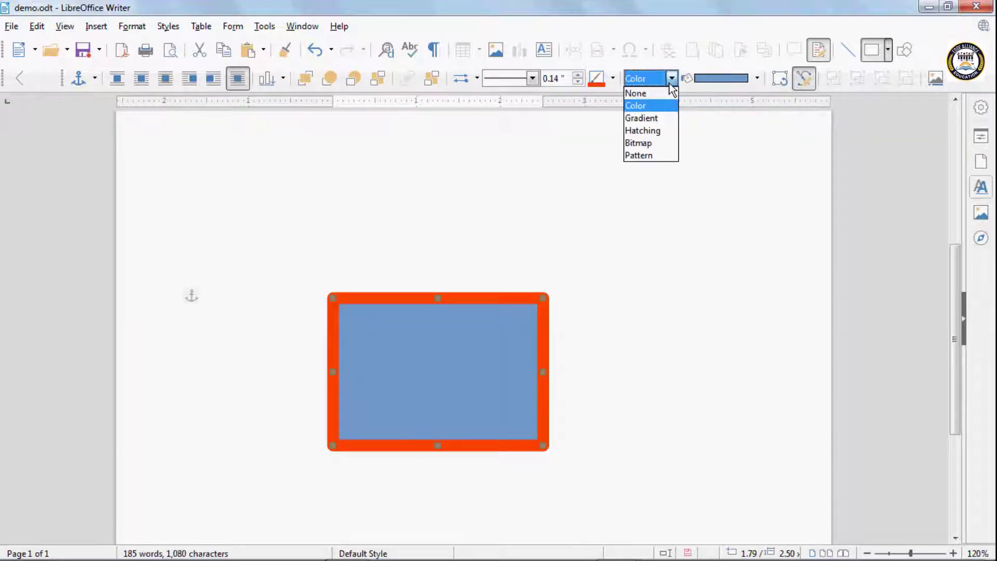
pyautogui.click(644, 106)
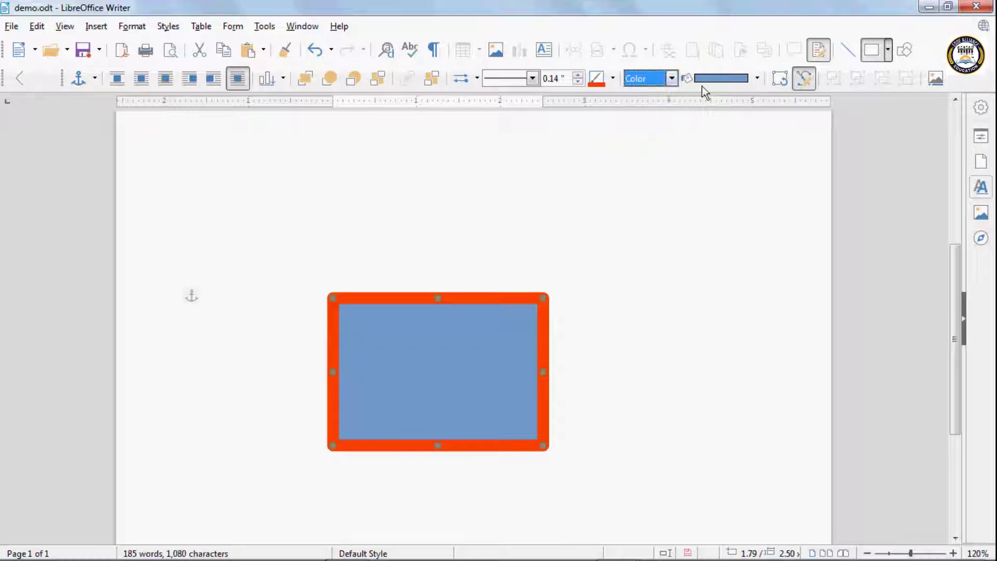
pyautogui.click(721, 82)
pyautogui.click(764, 279)
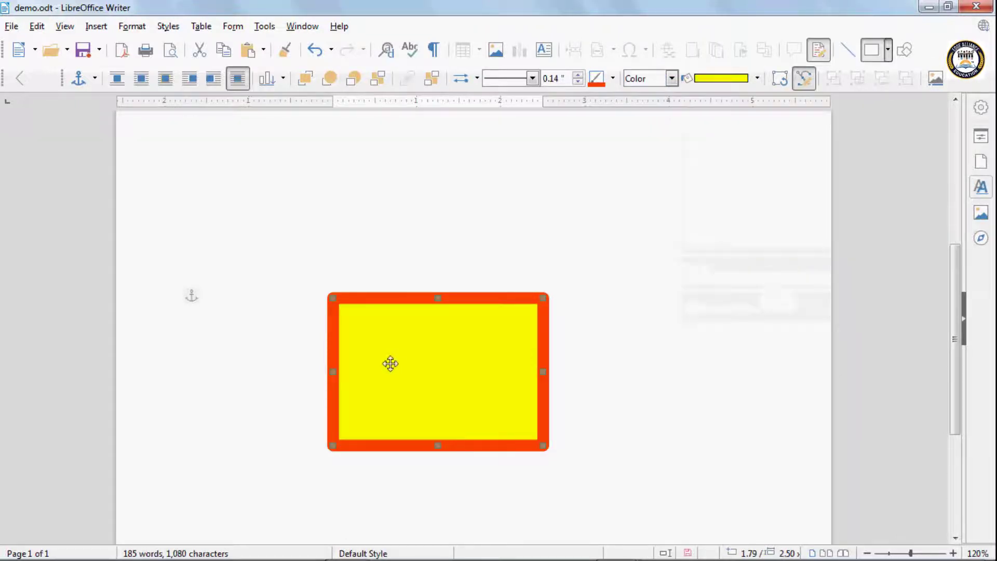
# Move the yellow rectangle near the left margin of the page
pyautogui.moveTo(390, 363); pyautogui.dragTo(516, 321)
pyautogui.click(270, 338)
pyautogui.moveTo(507, 269); pyautogui.dragTo(269, 283)
# Draw a cube to the right of the rectangle and shrink it to about 1.75 inches wide
pyautogui.click(888, 49)
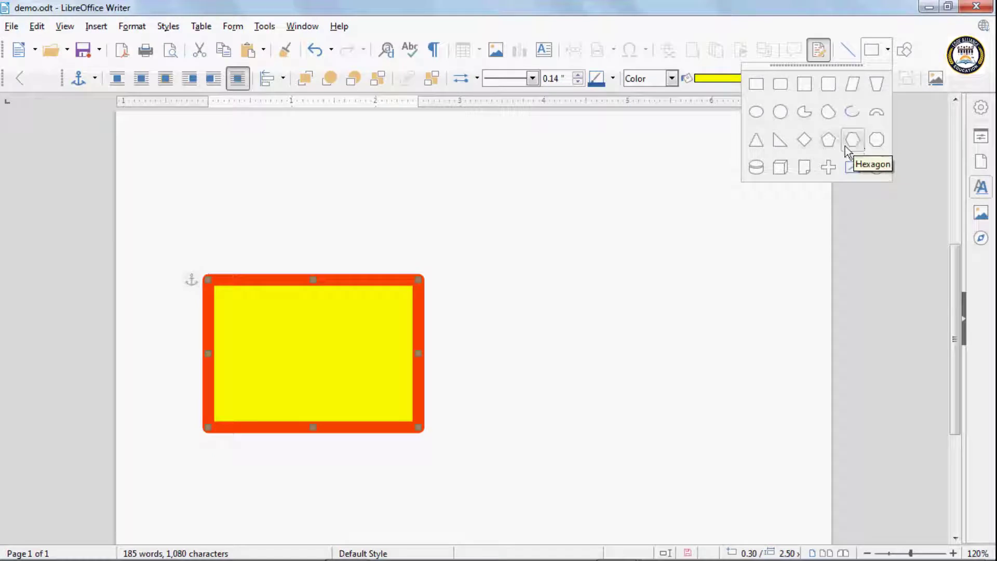
pyautogui.click(780, 166)
pyautogui.moveTo(528, 237); pyautogui.dragTo(729, 393)
pyautogui.moveTo(529, 237); pyautogui.dragTo(582, 261)
pyautogui.click(610, 307)
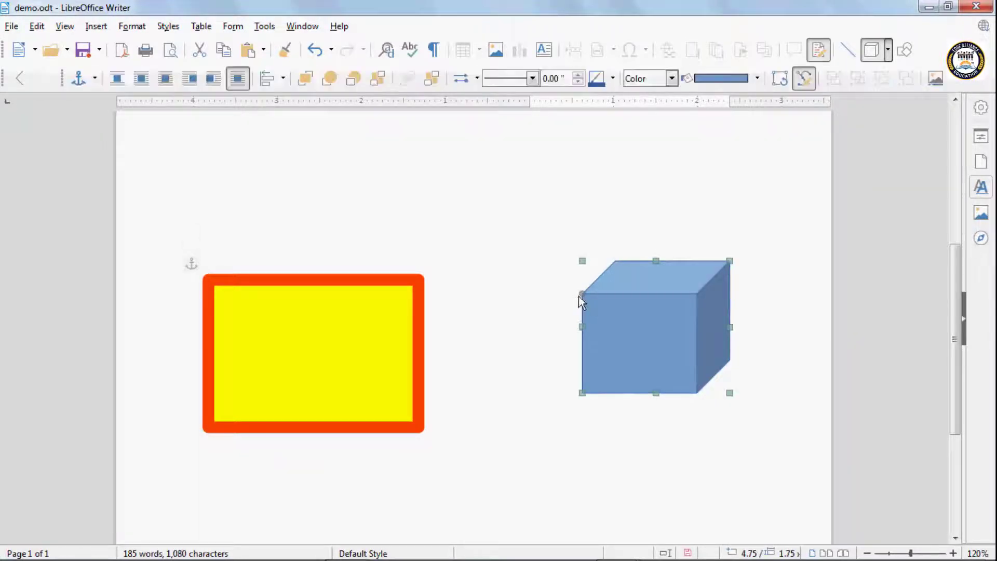
# Adjust the cube's depth with its shape control point and move the cube closer to the rectangle
pyautogui.moveTo(590, 300); pyautogui.dragTo(625, 321)
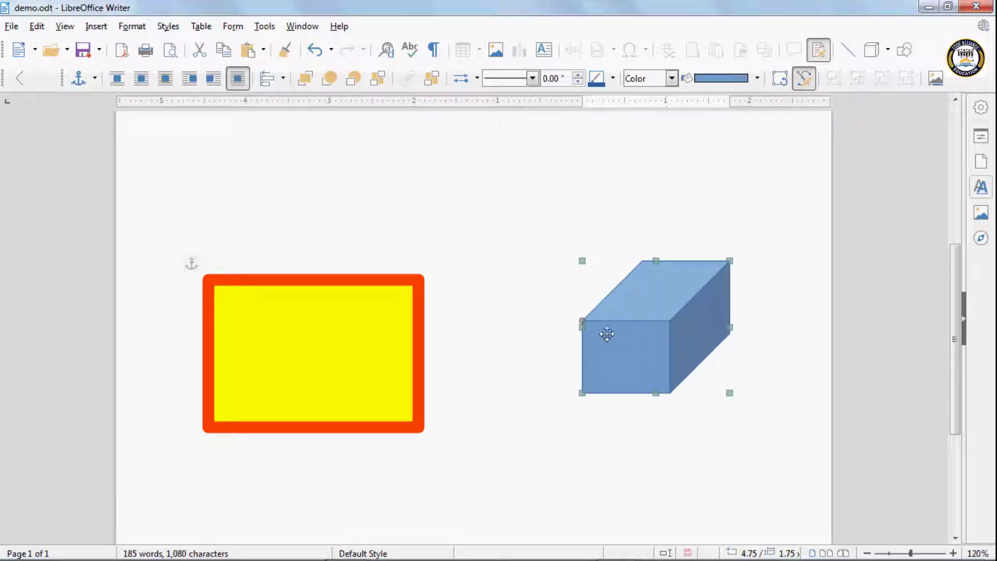
pyautogui.moveTo(582, 321); pyautogui.dragTo(566, 289)
pyautogui.moveTo(643, 298); pyautogui.dragTo(574, 324)
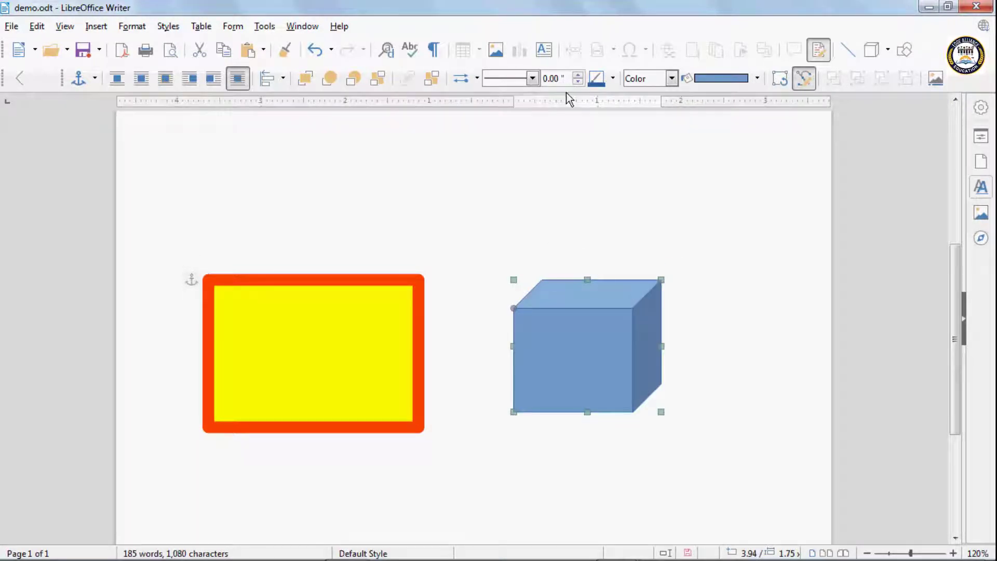
# Give the cube an Ultrafine Dashed outline with a line width of 0.06" in yellow
pyautogui.click(532, 79)
pyautogui.click(521, 115)
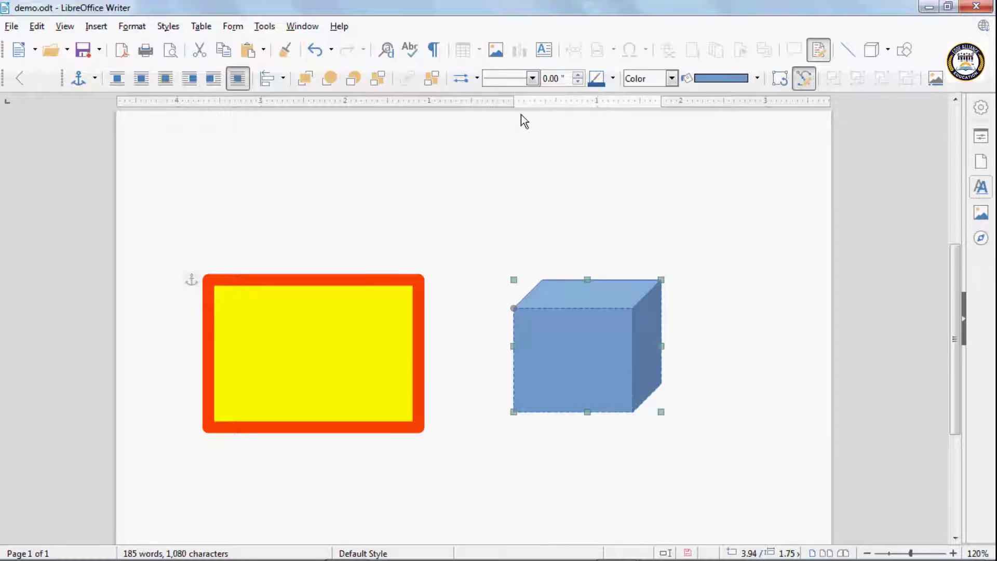
pyautogui.click(577, 75)
pyautogui.click(577, 75)
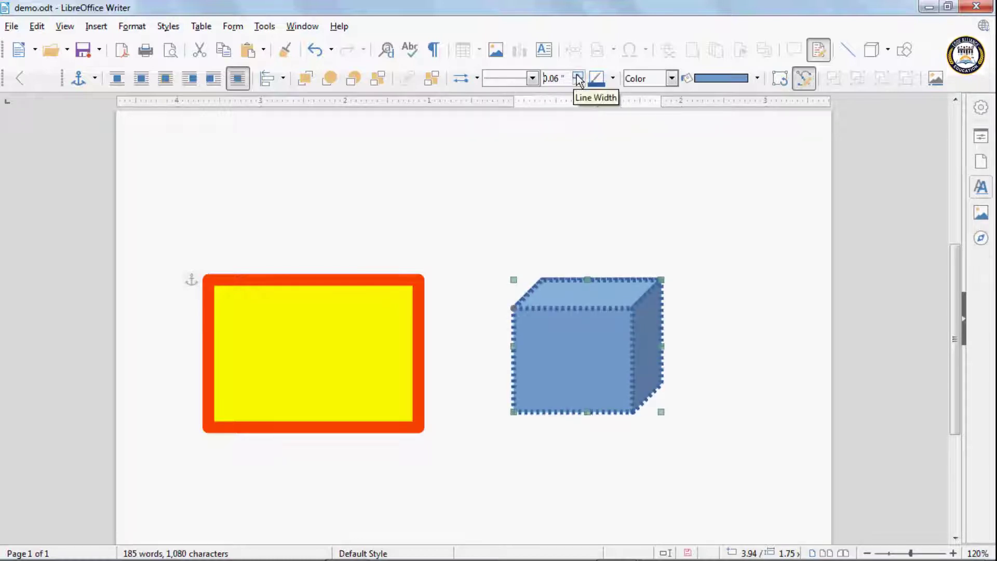
pyautogui.click(613, 79)
pyautogui.click(672, 281)
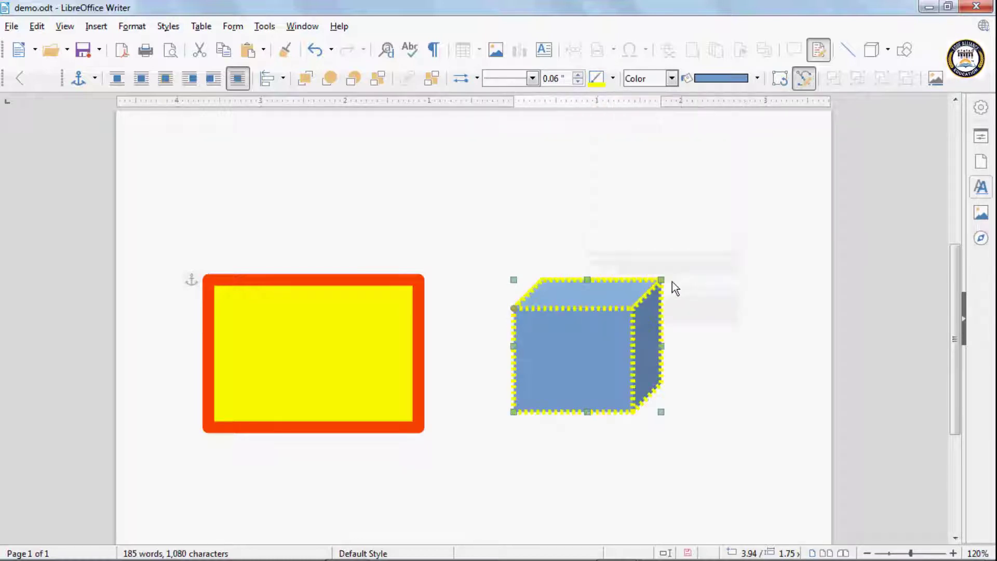
# Fill the cube with the Spotted Gray gradient and move it over the rectangle's lower edge
pyautogui.click(671, 78)
pyautogui.click(632, 119)
pyautogui.click(713, 79)
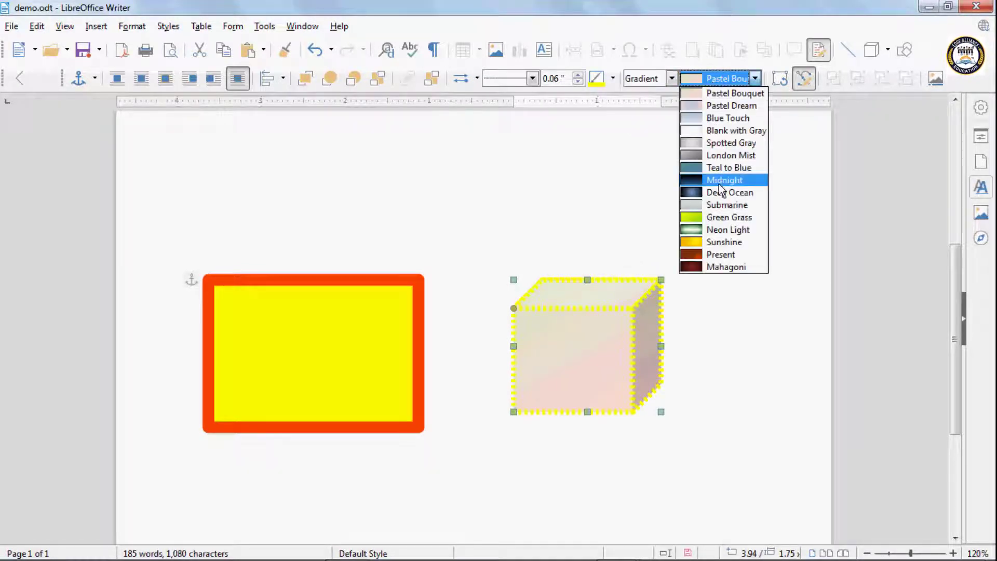
pyautogui.click(717, 145)
pyautogui.moveTo(547, 356); pyautogui.dragTo(243, 459)
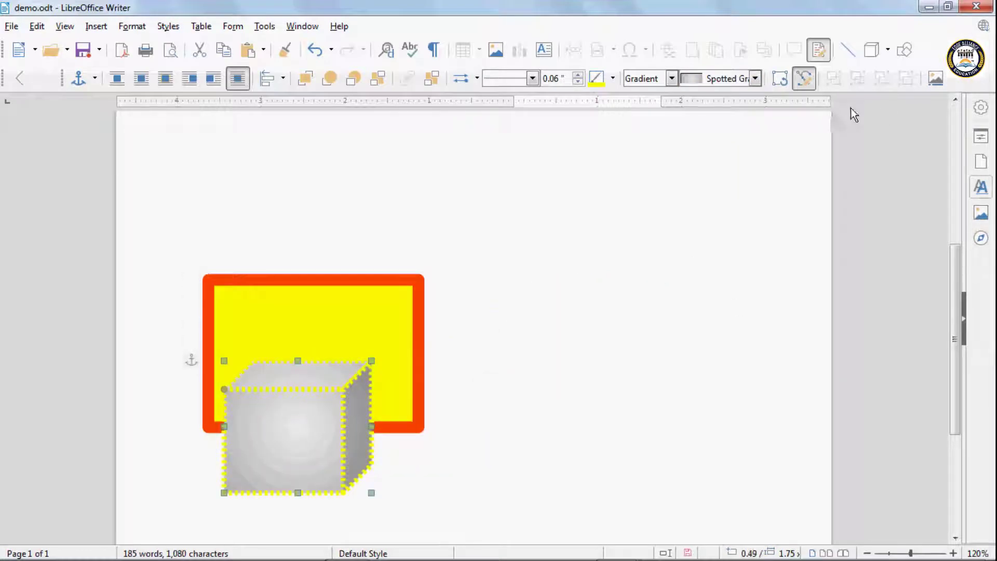
# Draw a circle about 2.33 inches across to the right of the rectangle and select it
pyautogui.click(887, 52)
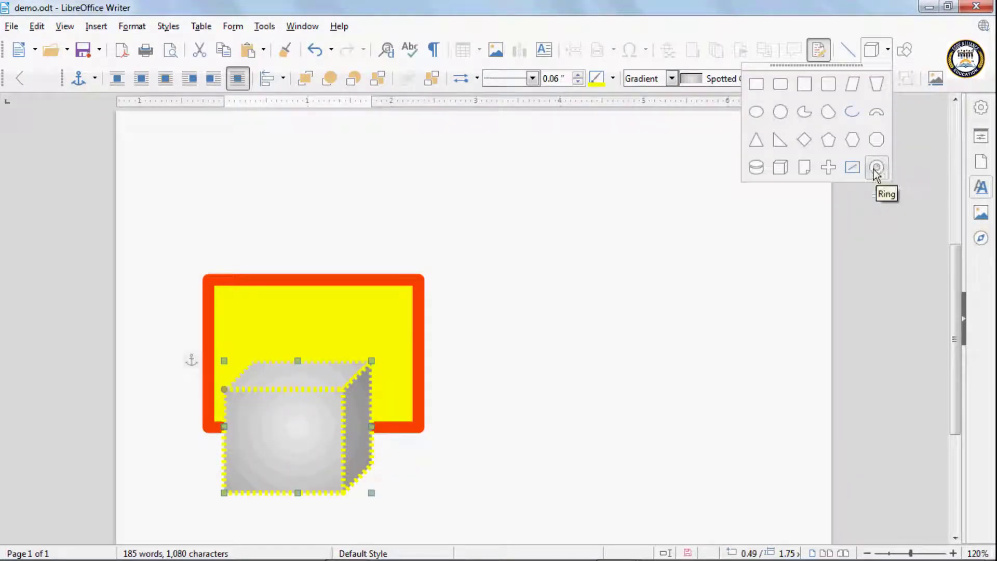
pyautogui.click(780, 112)
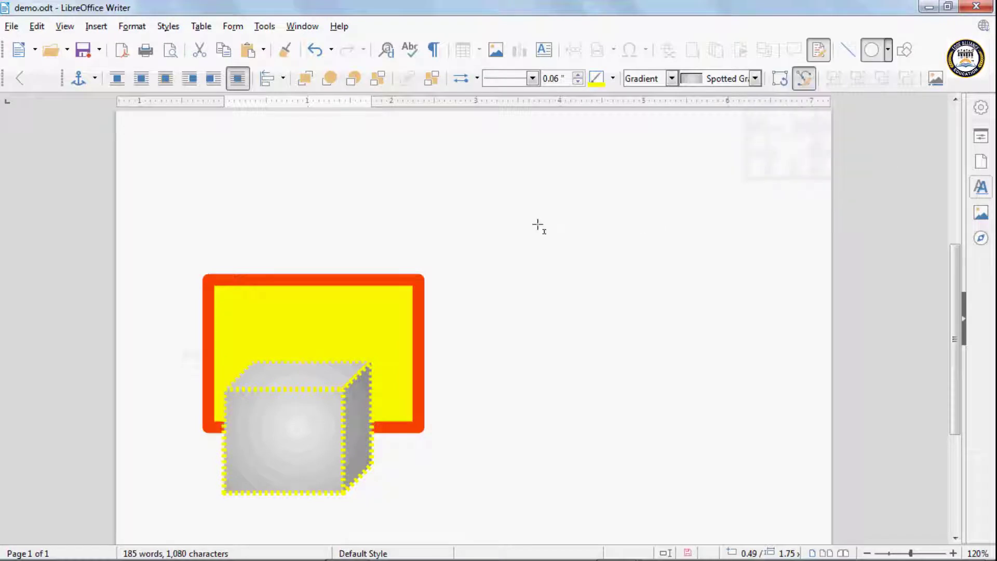
pyautogui.moveTo(526, 212); pyautogui.dragTo(721, 407)
pyautogui.click(777, 239)
pyautogui.click(634, 269)
# Fill the circle with the Black 90 Degrees hatching
pyautogui.click(671, 78)
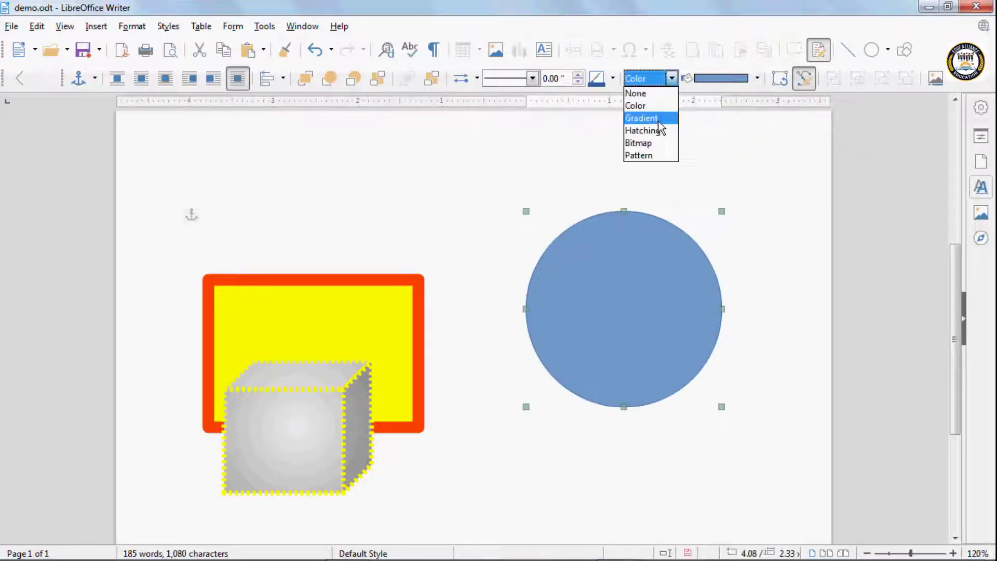
pyautogui.click(653, 131)
pyautogui.click(709, 81)
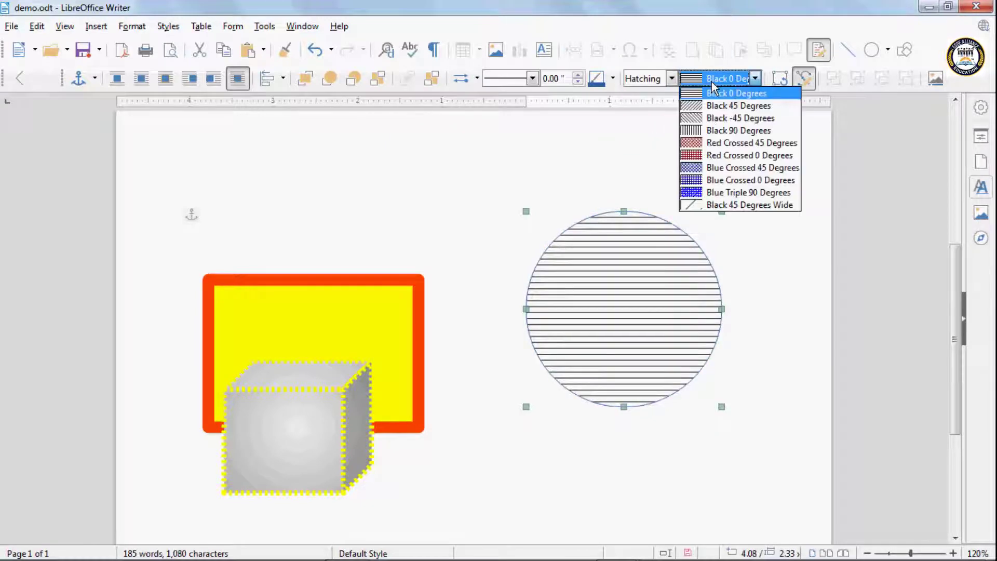
pyautogui.click(727, 130)
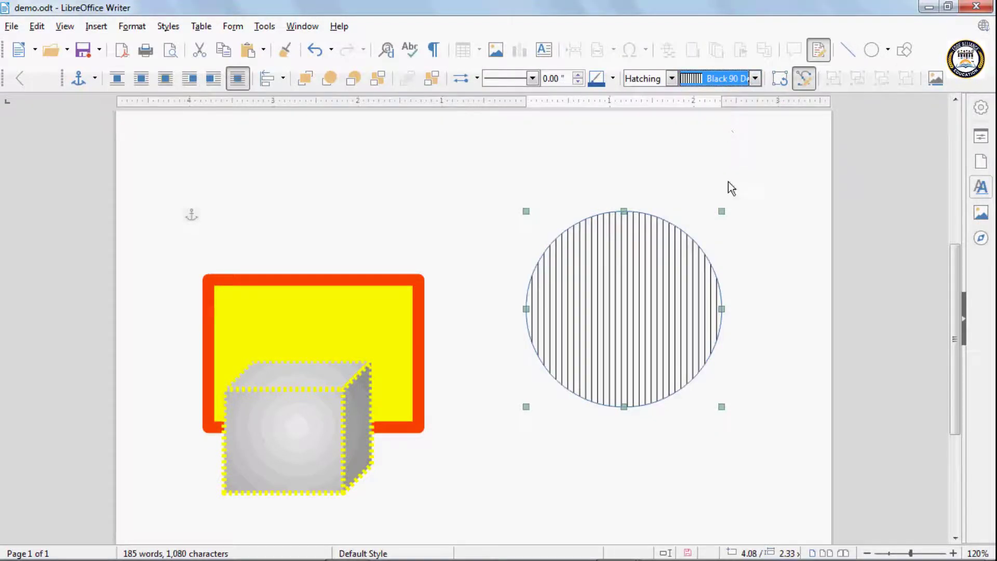
# Turn on rotation mode for the hatched circle and freely rotate and skew it by its handles
pyautogui.click(782, 83)
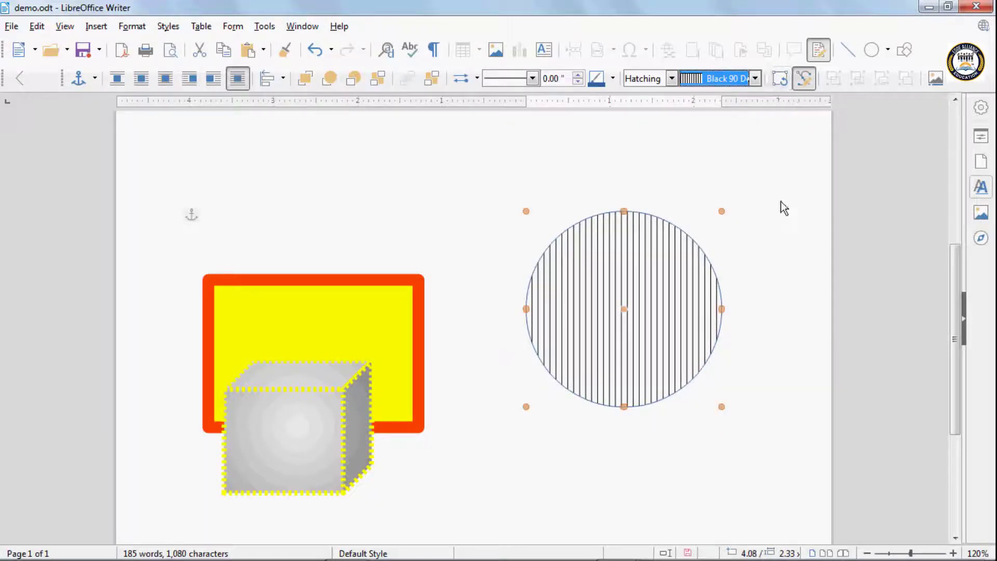
pyautogui.click(525, 210)
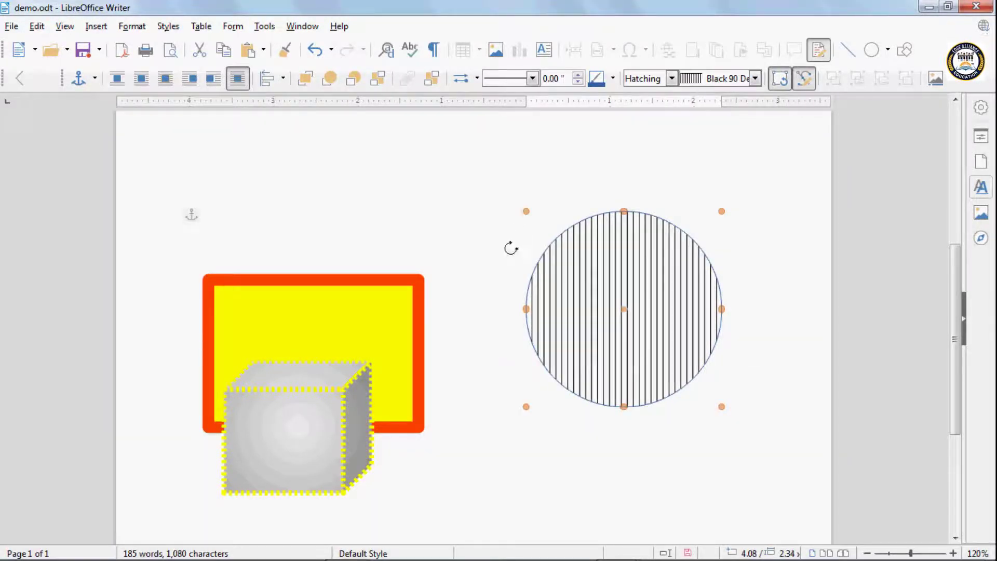
pyautogui.moveTo(511, 248); pyautogui.dragTo(512, 263)
pyautogui.moveTo(758, 430); pyautogui.dragTo(787, 379)
pyautogui.moveTo(763, 310)
pyautogui.mouseDown()
pyautogui.moveTo(768, 300)
pyautogui.moveTo(734, 271)
pyautogui.moveTo(729, 245)
pyautogui.mouseUp()
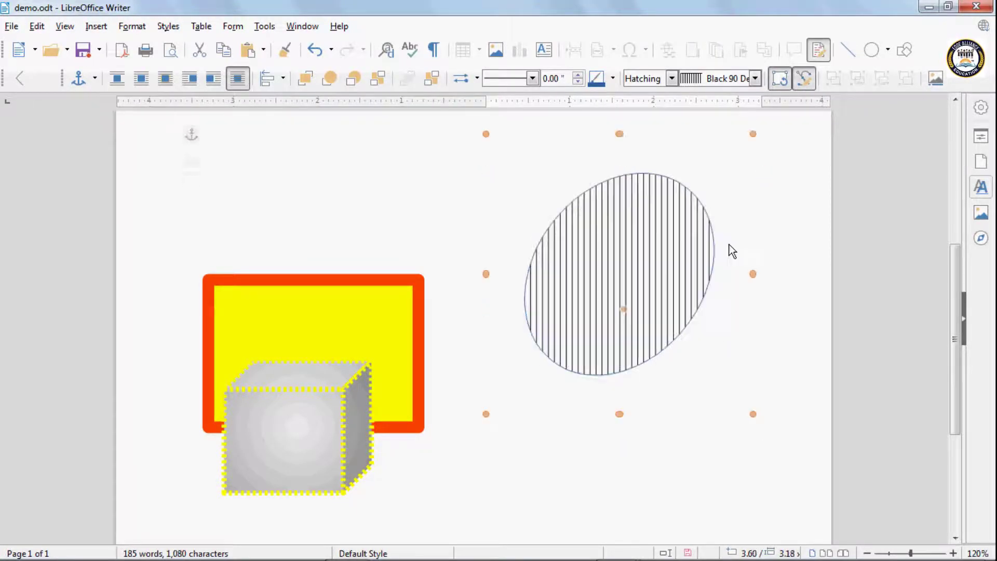
# Undo the latest rotation and skew changes to the hatched shape and leave rotation mode
pyautogui.hotkey('ctrl', 'z')
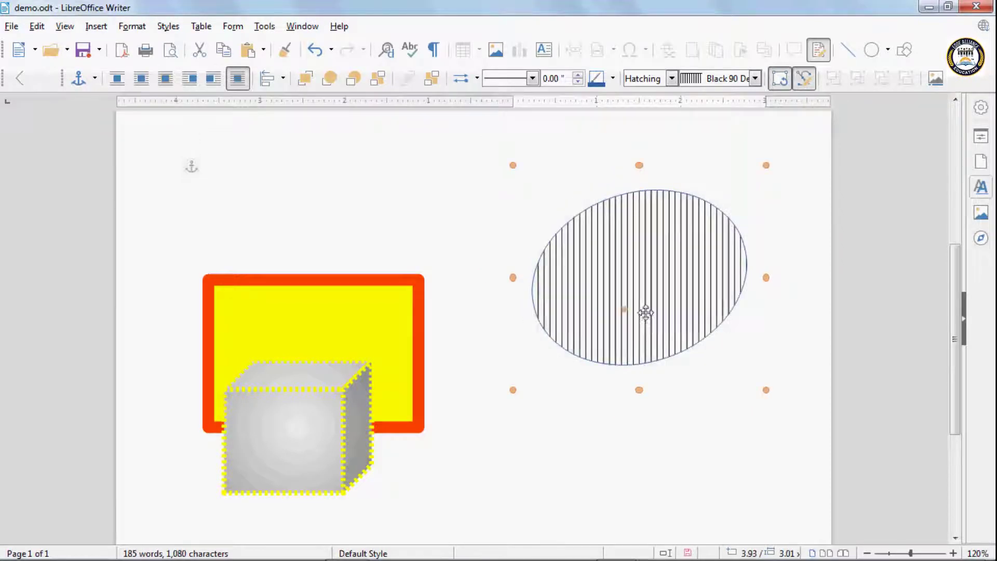
pyautogui.hotkey('ctrl', 'z')
pyautogui.hotkey('ctrl', 'z')
pyautogui.hotkey('ctrl', 'z')
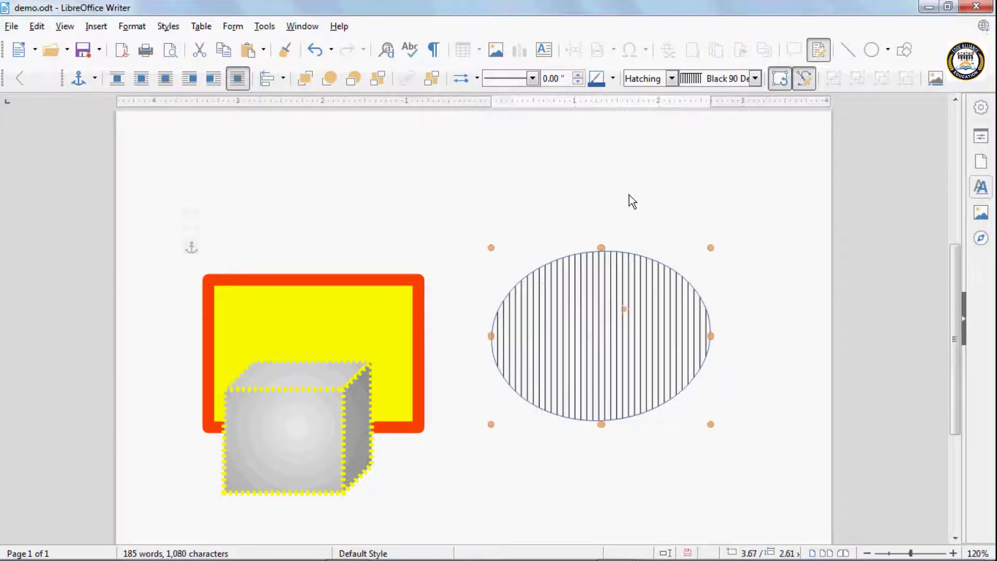
pyautogui.click(807, 81)
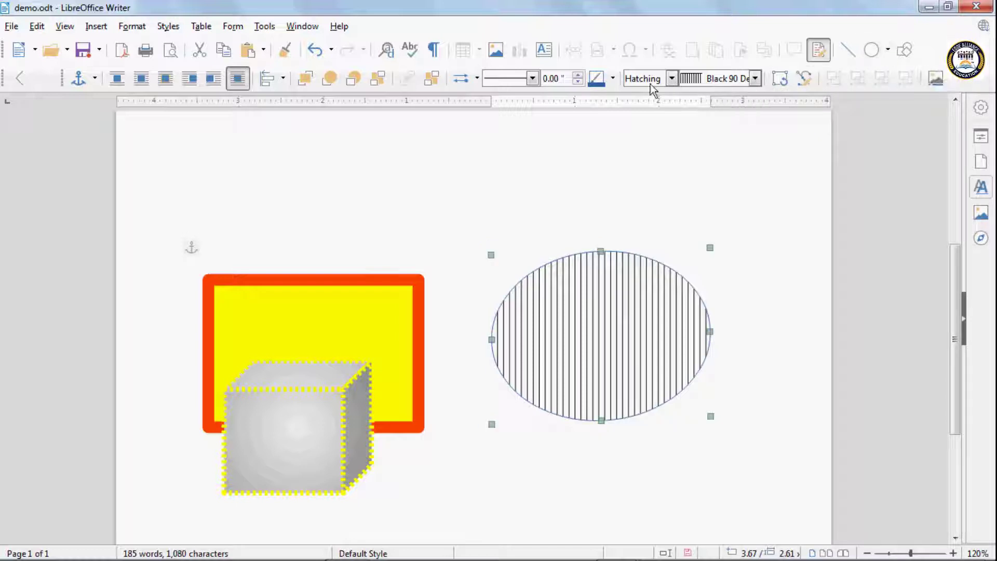
# Switch the ellipse's fill to Bitmap, try Paper Graph and Paper Crumpled, and settle on Parchment Paper
pyautogui.click(672, 78)
pyautogui.click(650, 142)
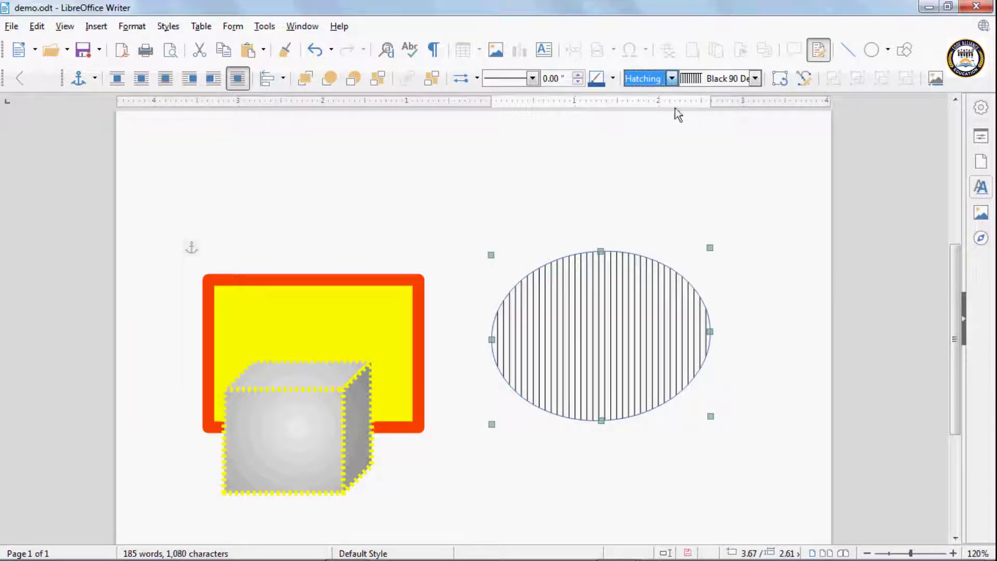
pyautogui.click(727, 82)
pyautogui.click(721, 130)
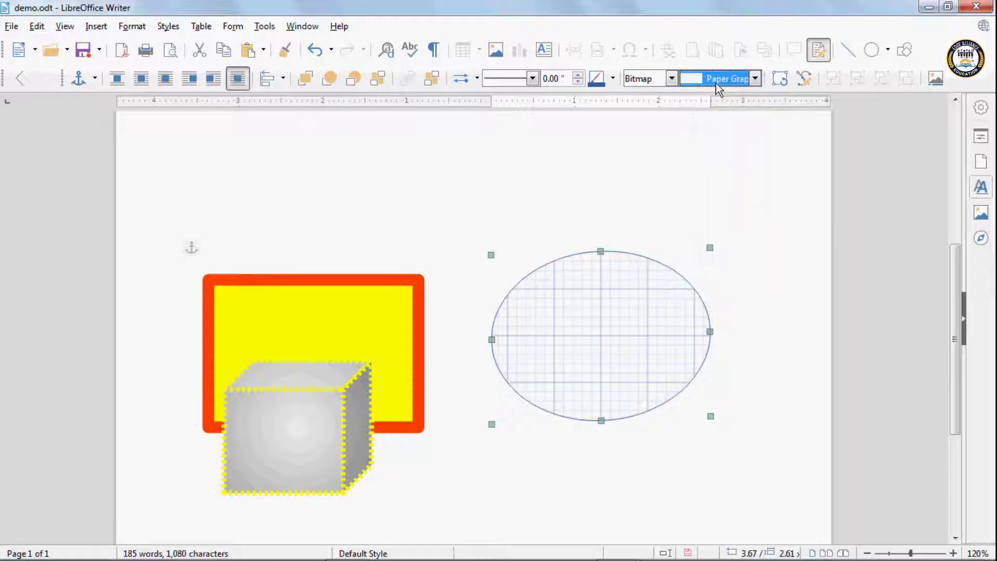
pyautogui.click(715, 83)
pyautogui.click(715, 118)
pyautogui.click(718, 79)
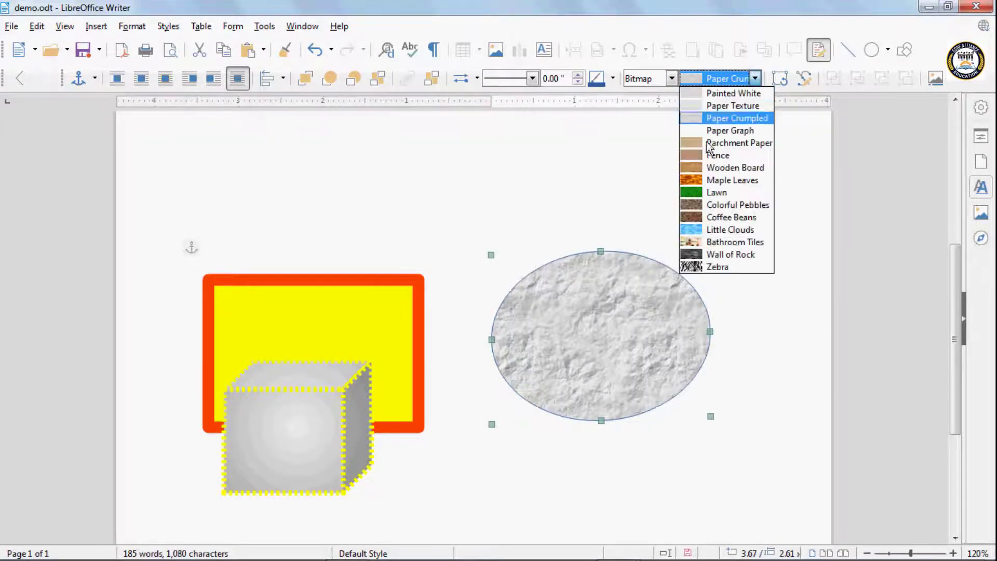
pyautogui.click(712, 143)
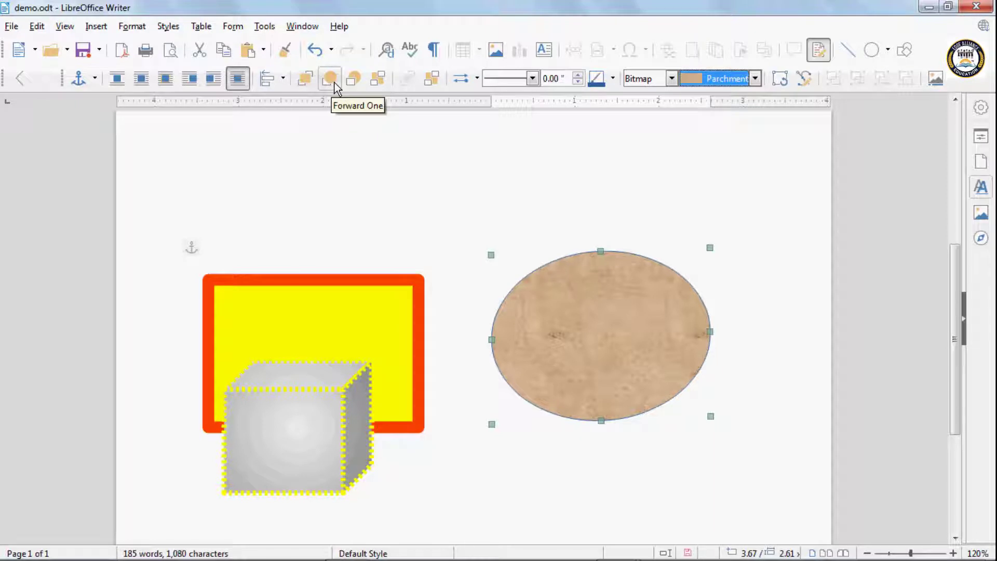
# Move the parchment ellipse over the upper part of the yellow rectangle and enlarge it to about 2.97 inches wide
pyautogui.click(375, 83)
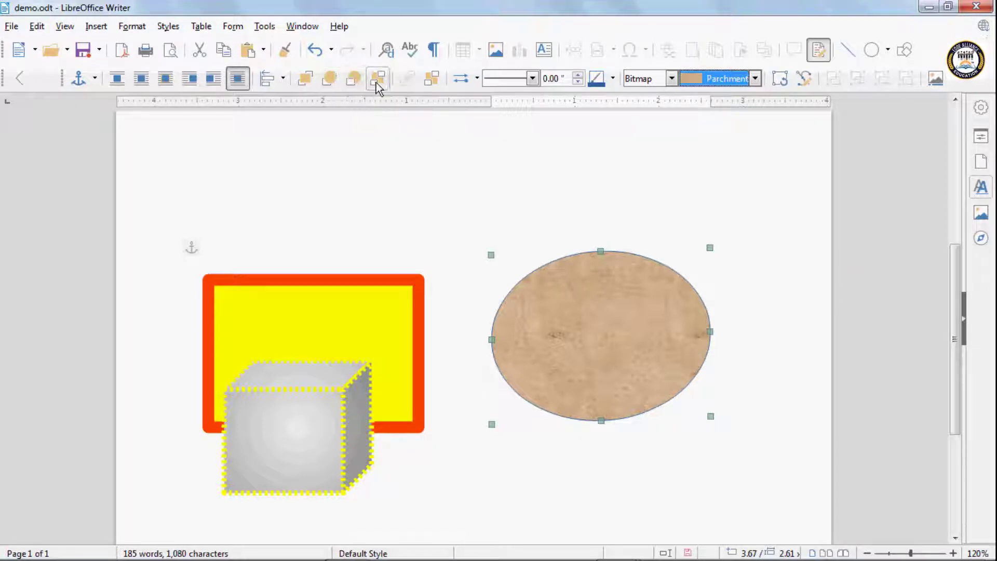
pyautogui.moveTo(581, 325); pyautogui.dragTo(251, 274)
pyautogui.moveTo(374, 193); pyautogui.dragTo(405, 179)
# Enlarge the cube to about 2.50 inches wide and move it up and right so it overlaps the rectangle and ellipse
pyautogui.click(351, 455)
pyautogui.moveTo(370, 492); pyautogui.dragTo(434, 532)
pyautogui.doubleClick(343, 459)
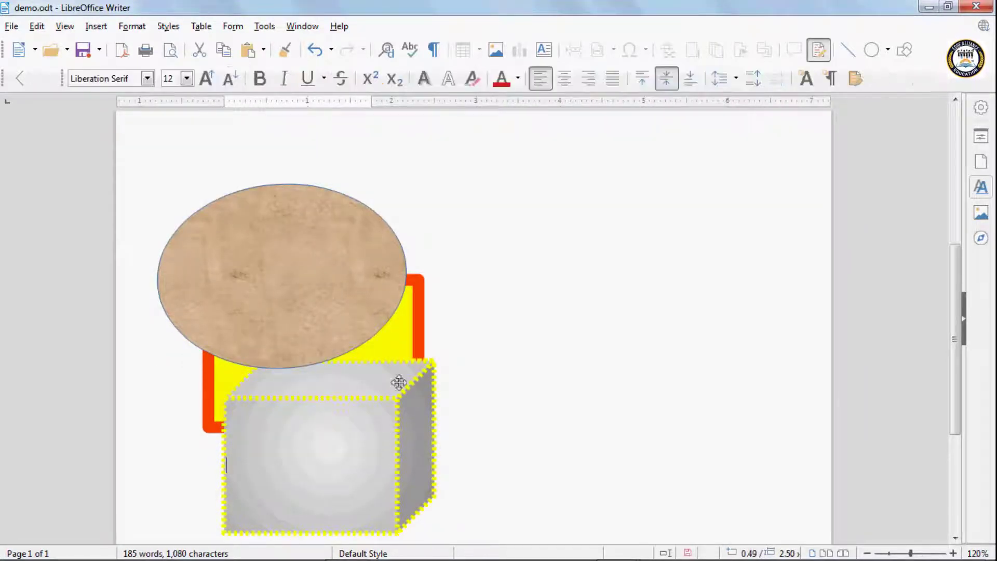
pyautogui.moveTo(407, 392)
pyautogui.mouseDown()
pyautogui.moveTo(474, 320)
pyautogui.moveTo(493, 320)
pyautogui.mouseUp()
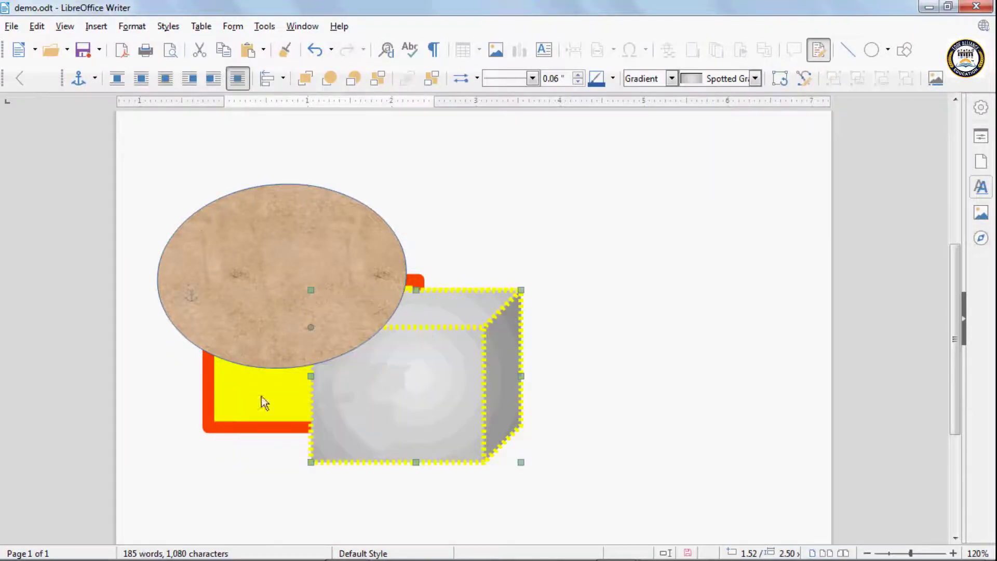
# Select the yellow rectangle and alternate it between the front and the back of the overlapping shapes, ending at the back
pyautogui.click(249, 398)
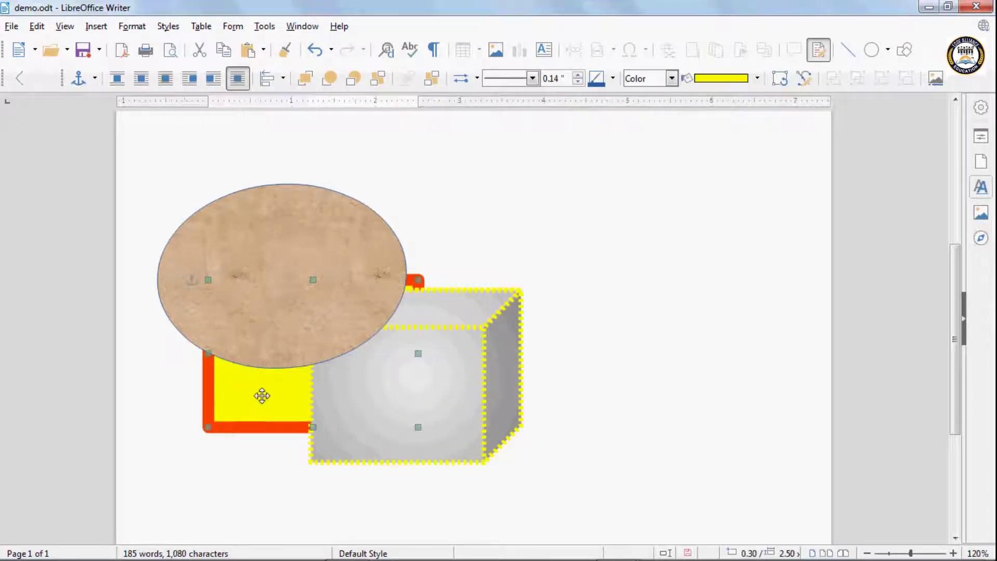
pyautogui.click(302, 77)
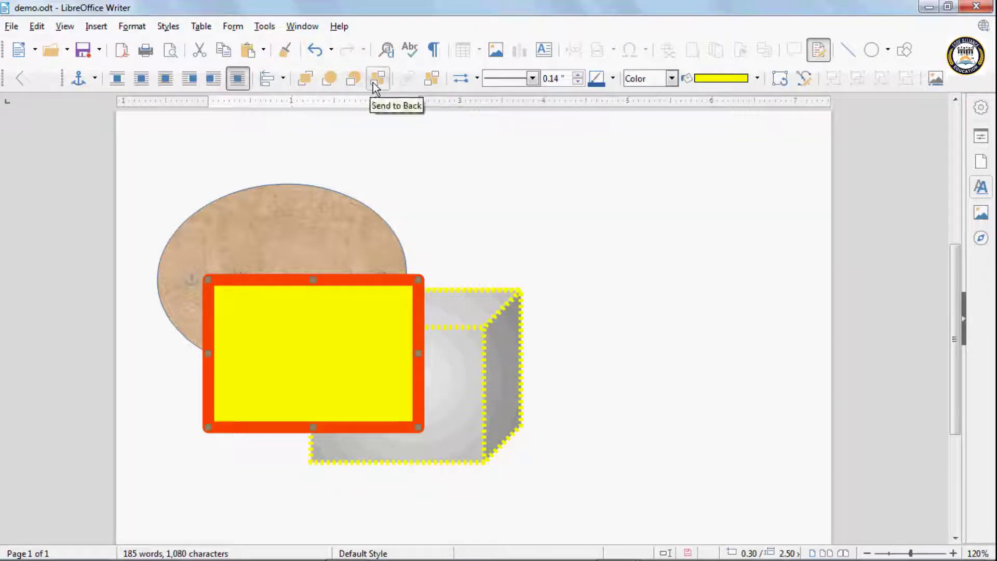
pyautogui.click(377, 81)
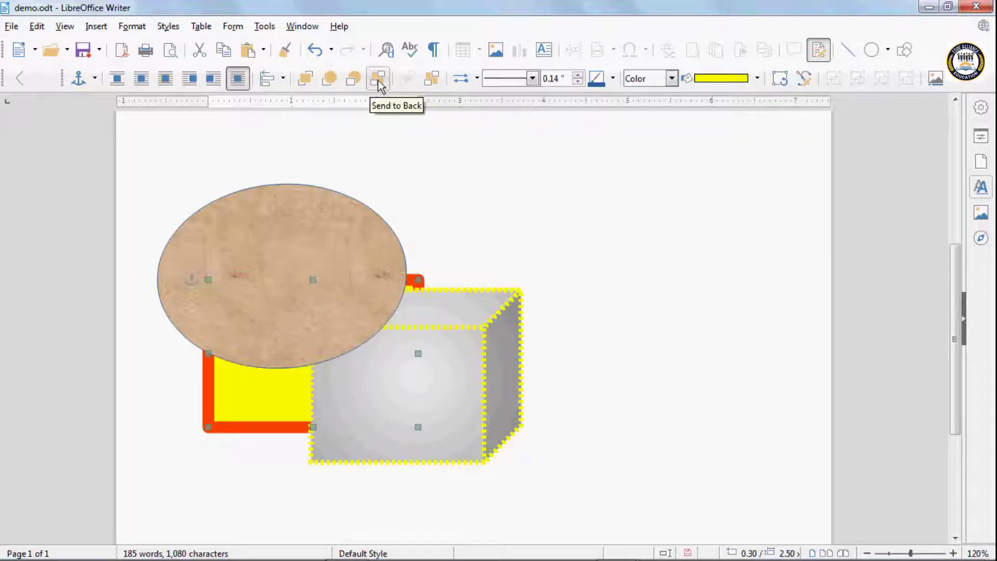
pyautogui.click(306, 81)
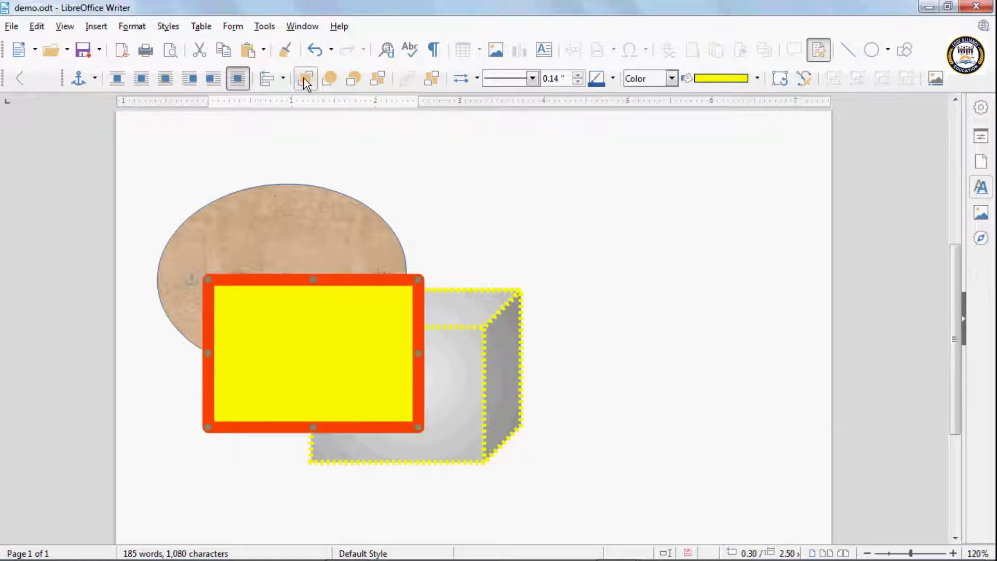
pyautogui.click(377, 79)
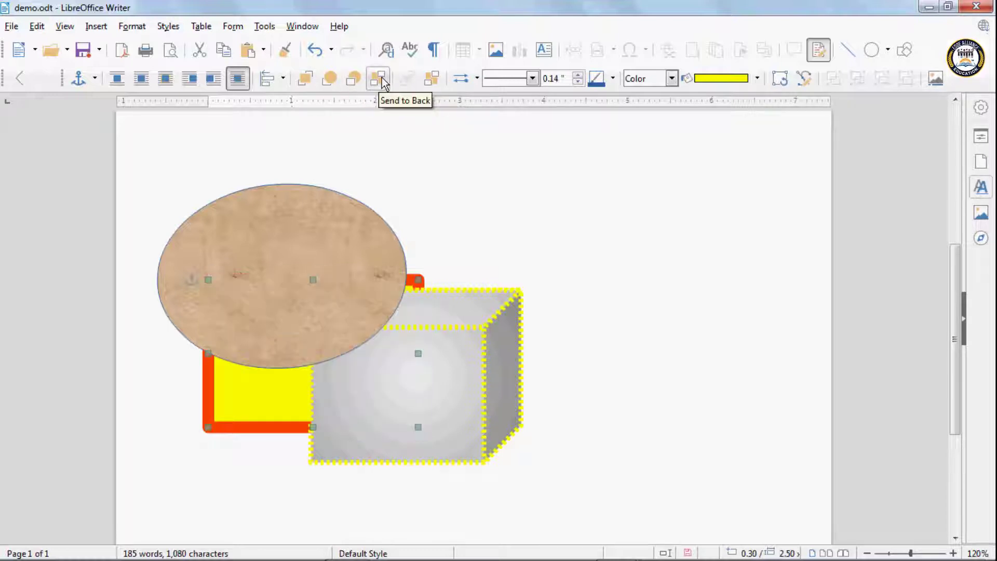
# Bring the yellow rectangle forward two levels one at a time, and send it back the same two levels
pyautogui.click(325, 83)
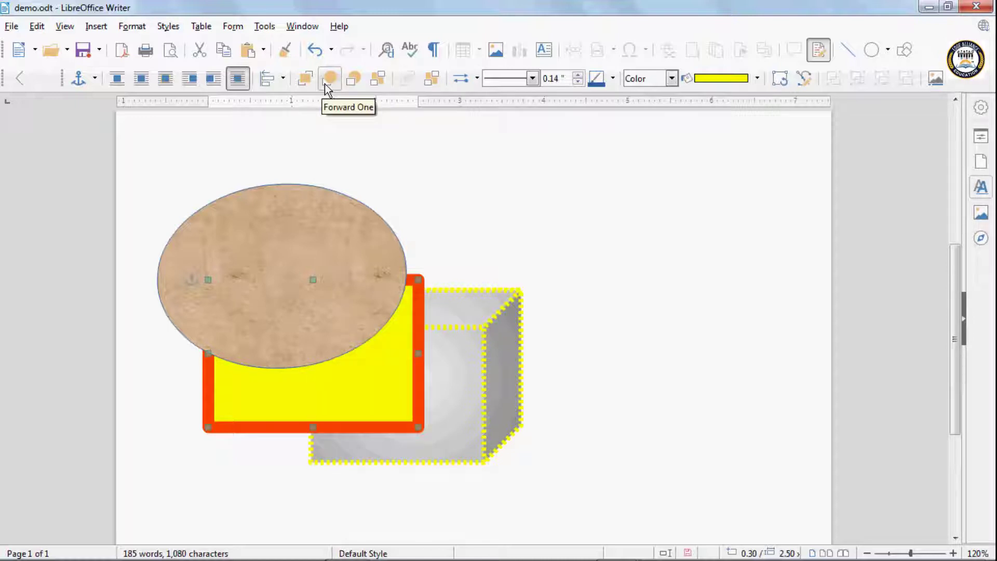
pyautogui.click(325, 83)
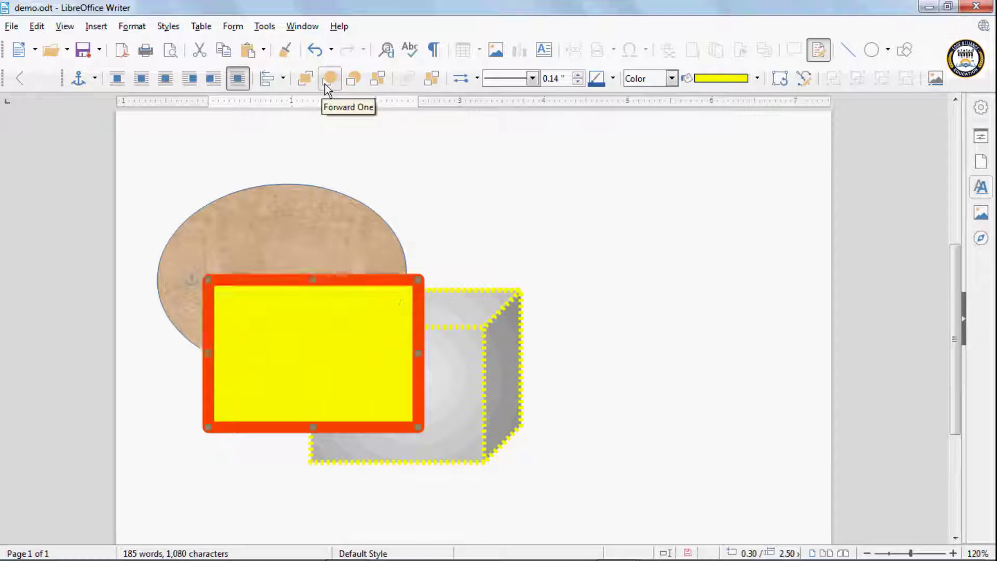
pyautogui.click(353, 81)
pyautogui.click(353, 81)
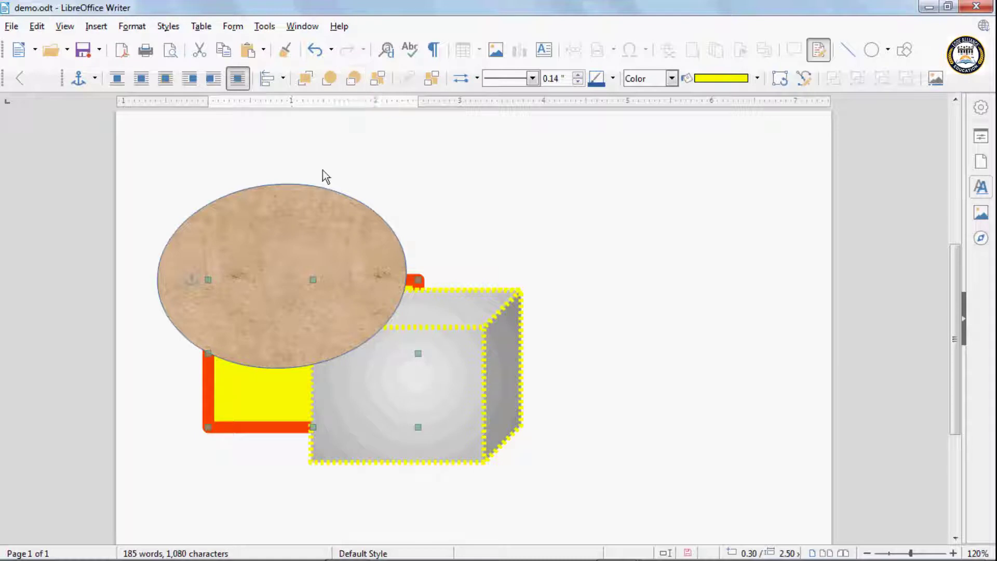
pyautogui.click(430, 83)
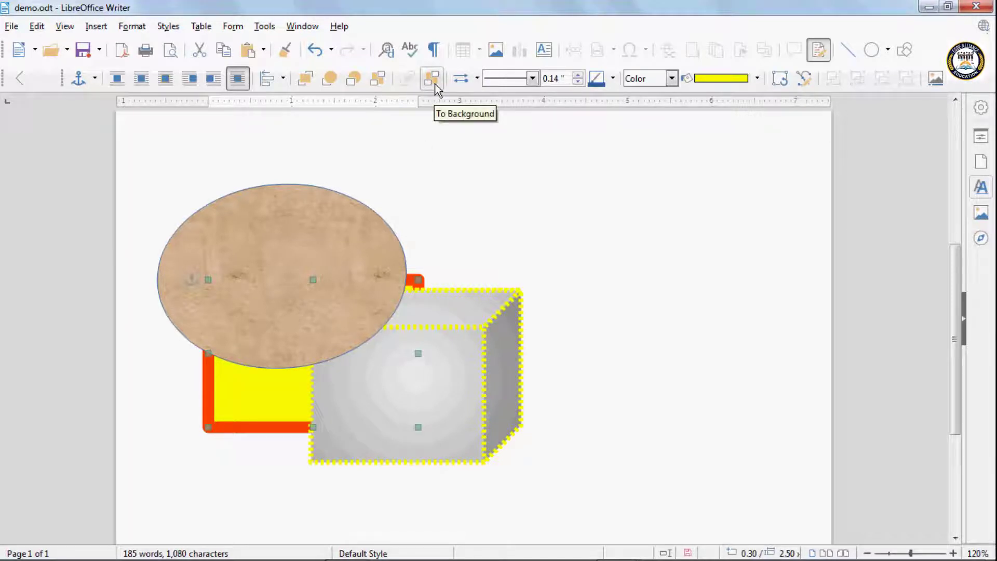
# Move the parchment ellipse onto the body text, and send it behind the text and back to the foreground
pyautogui.scroll(5, 444, 145)
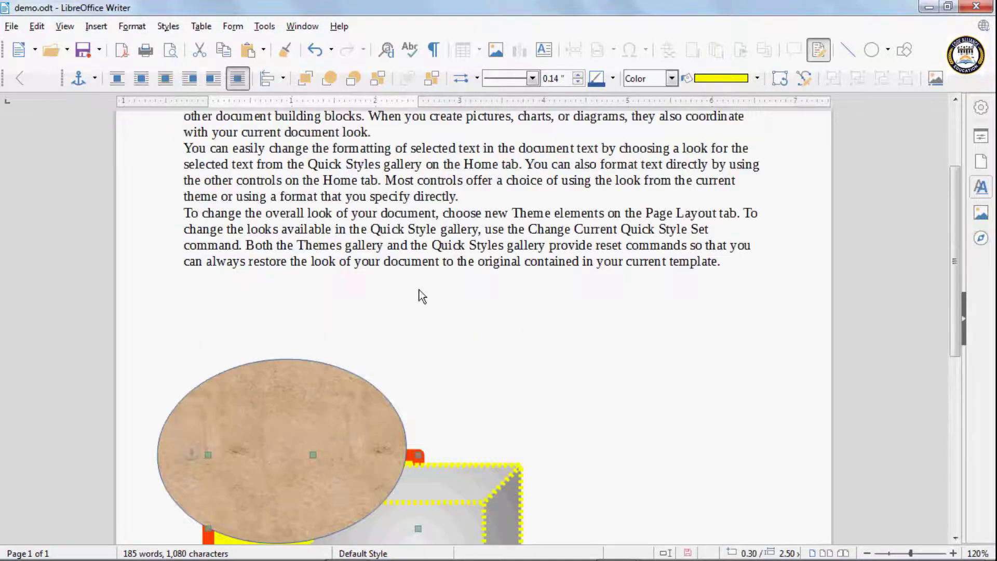
pyautogui.scroll(4, 421, 296)
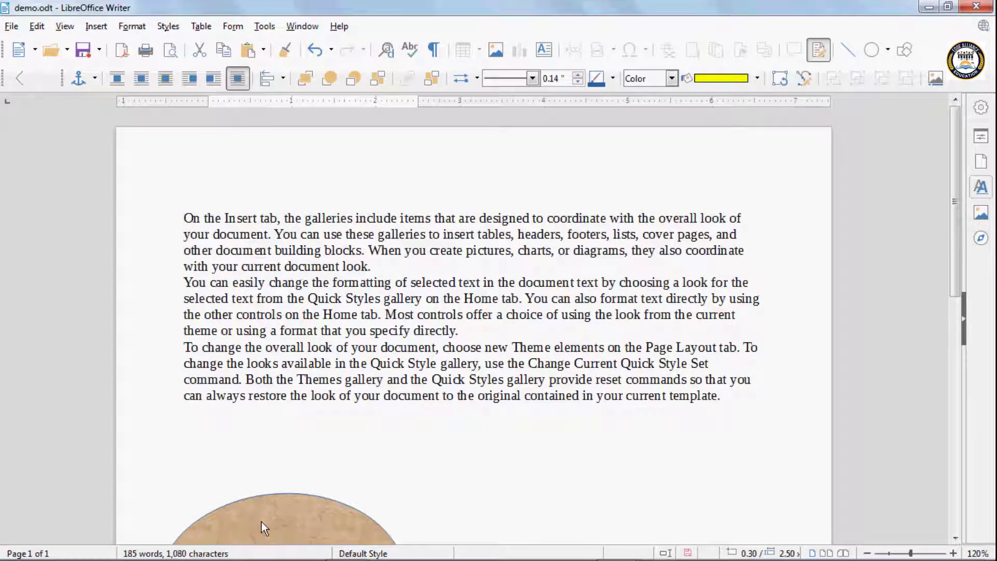
pyautogui.click(260, 521)
pyautogui.moveTo(262, 340); pyautogui.dragTo(385, 280)
pyautogui.scroll(3, 384, 281)
pyautogui.moveTo(403, 320); pyautogui.dragTo(427, 245)
pyautogui.scroll(2, 428, 279)
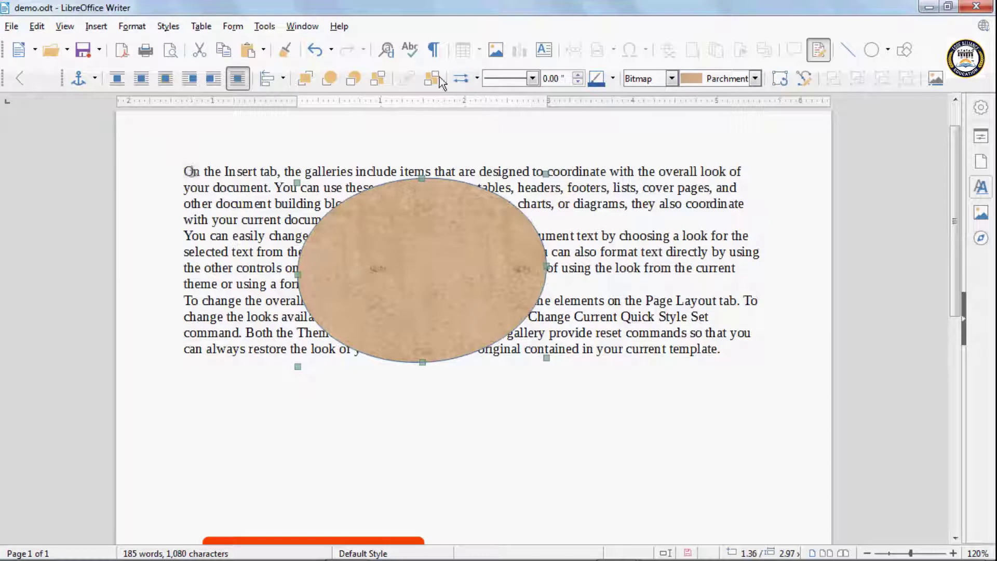
pyautogui.click(434, 78)
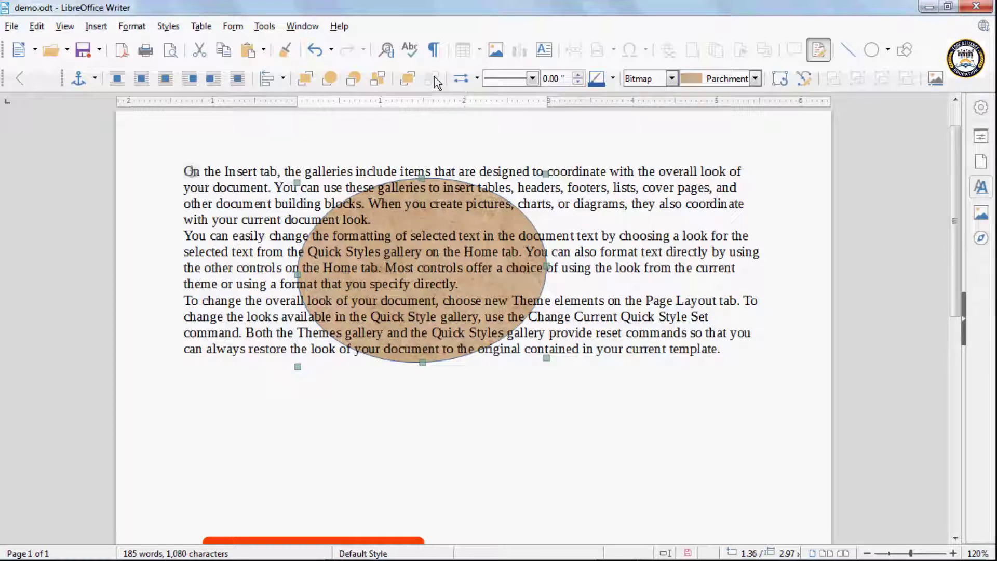
pyautogui.click(408, 80)
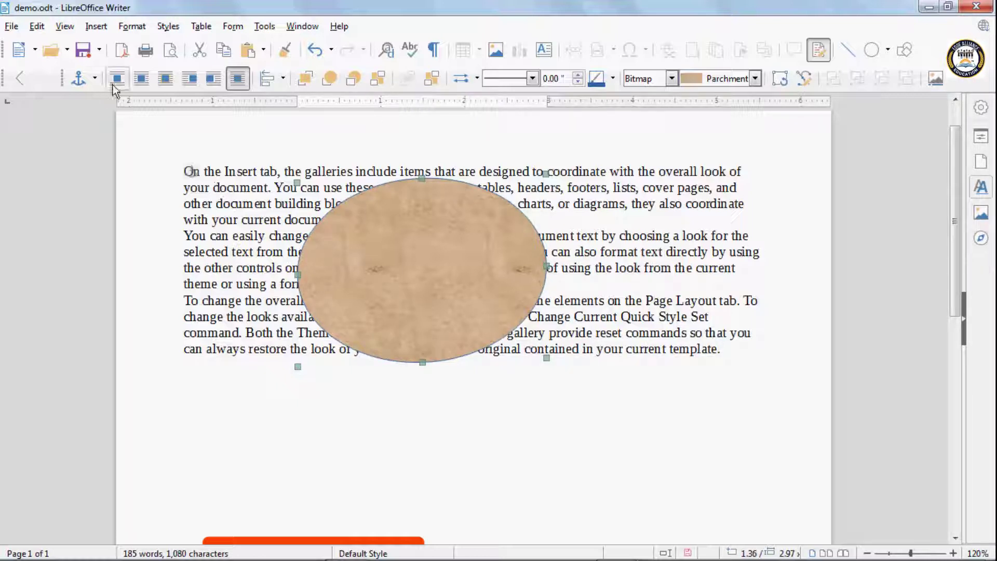
# Shrink the parchment ellipse to about 1.58 inches wide and place it in the middle of the body text
pyautogui.moveTo(297, 183); pyautogui.dragTo(456, 250)
pyautogui.moveTo(484, 283); pyautogui.dragTo(417, 255)
pyautogui.moveTo(454, 302); pyautogui.dragTo(498, 322)
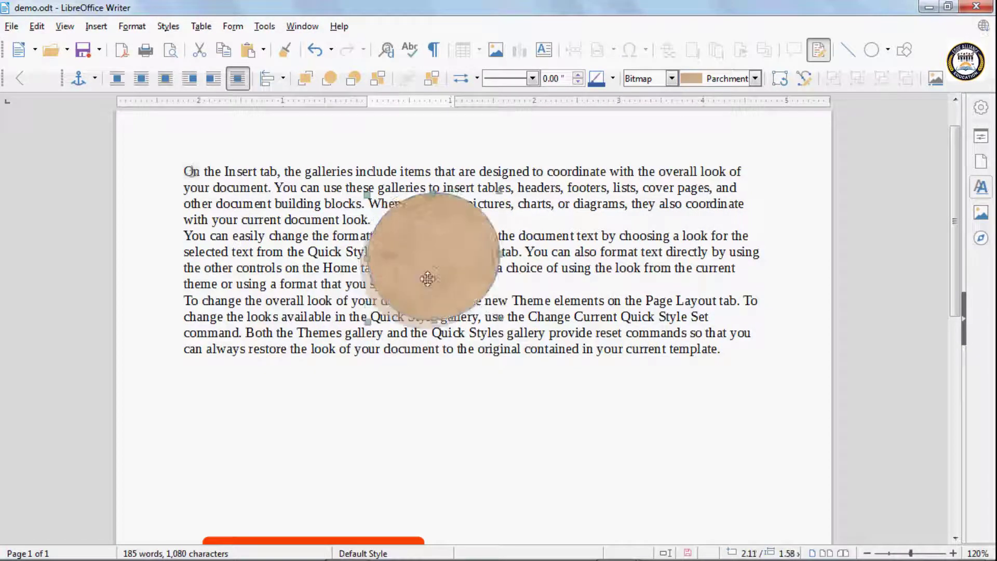
pyautogui.moveTo(428, 279); pyautogui.dragTo(416, 298)
# Turn off text wrapping around the parchment shape and reposition it between the lines of the second paragraph
pyautogui.click(111, 82)
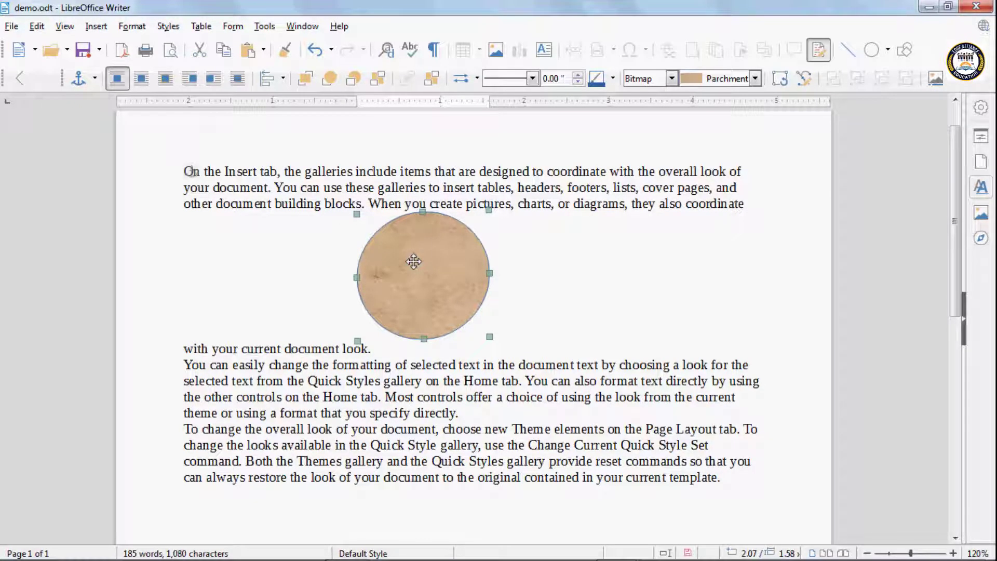
pyautogui.moveTo(424, 265); pyautogui.dragTo(550, 391)
pyautogui.moveTo(531, 359); pyautogui.dragTo(418, 294)
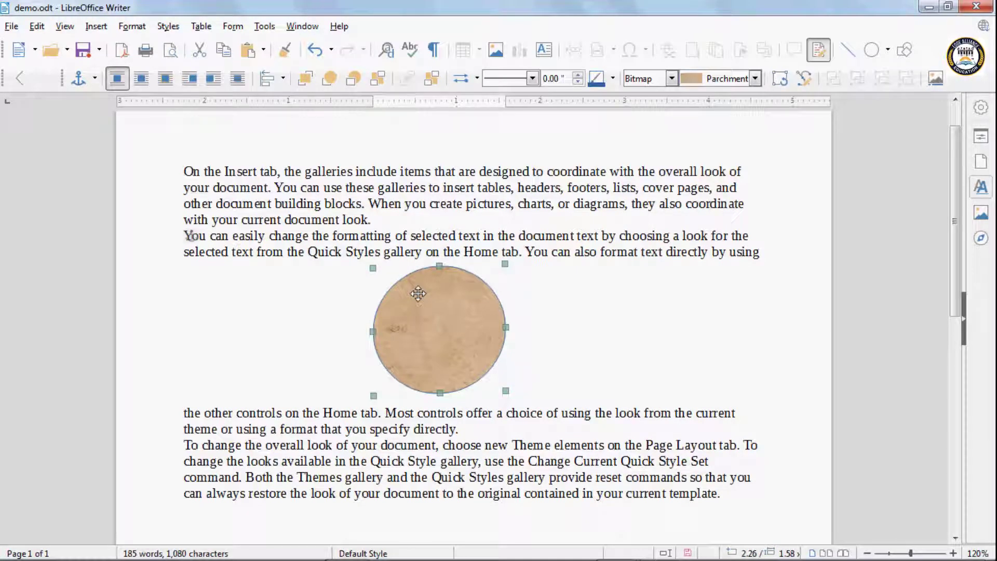
# Wrap the text on both sides of the parchment shape, nudge it upward, try optimal wrapping, and apply left-side wrapping
pyautogui.click(147, 81)
pyautogui.moveTo(436, 311); pyautogui.dragTo(428, 279)
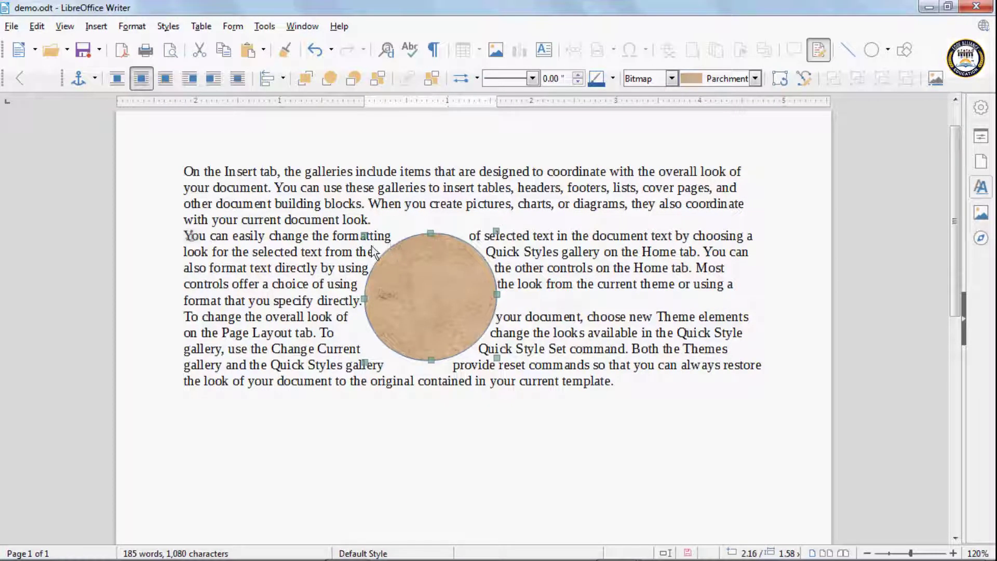
pyautogui.click(172, 85)
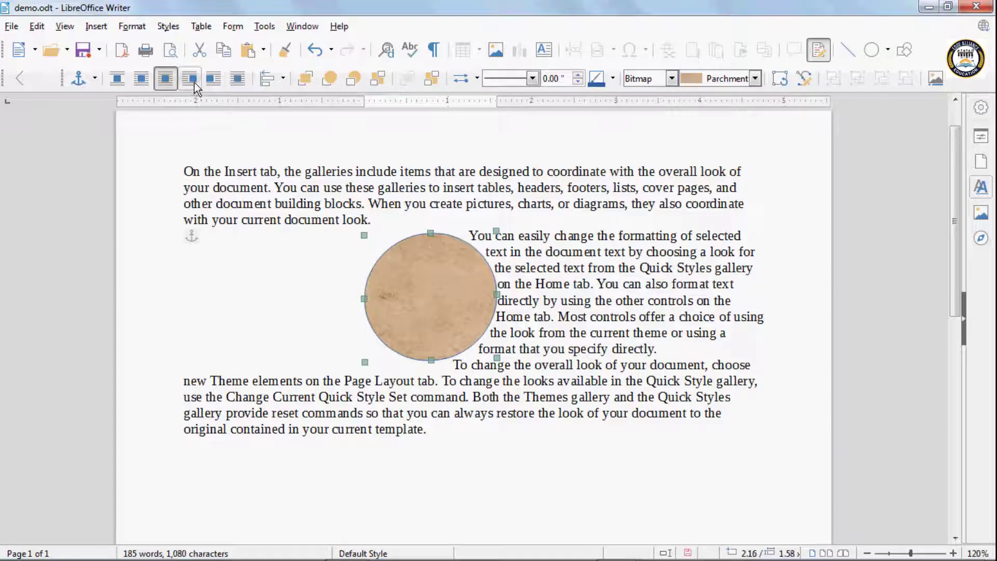
pyautogui.click(194, 82)
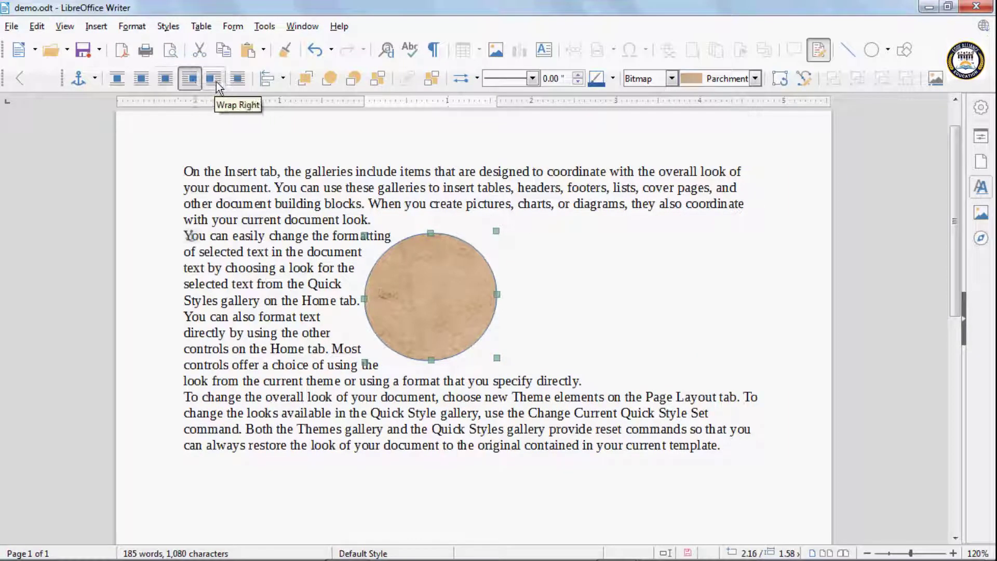